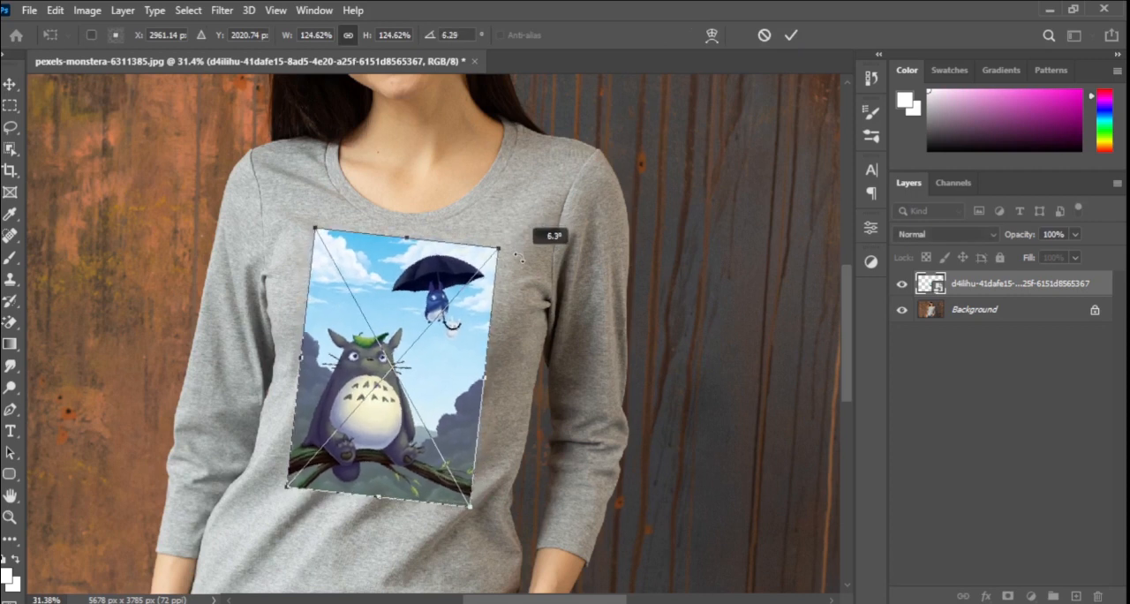
# Move the artwork slightly lower on the shirt's chest and rotate it a little further clockwise to follow the body.
pyautogui.moveTo(434, 383); pyautogui.dragTo(430, 400)
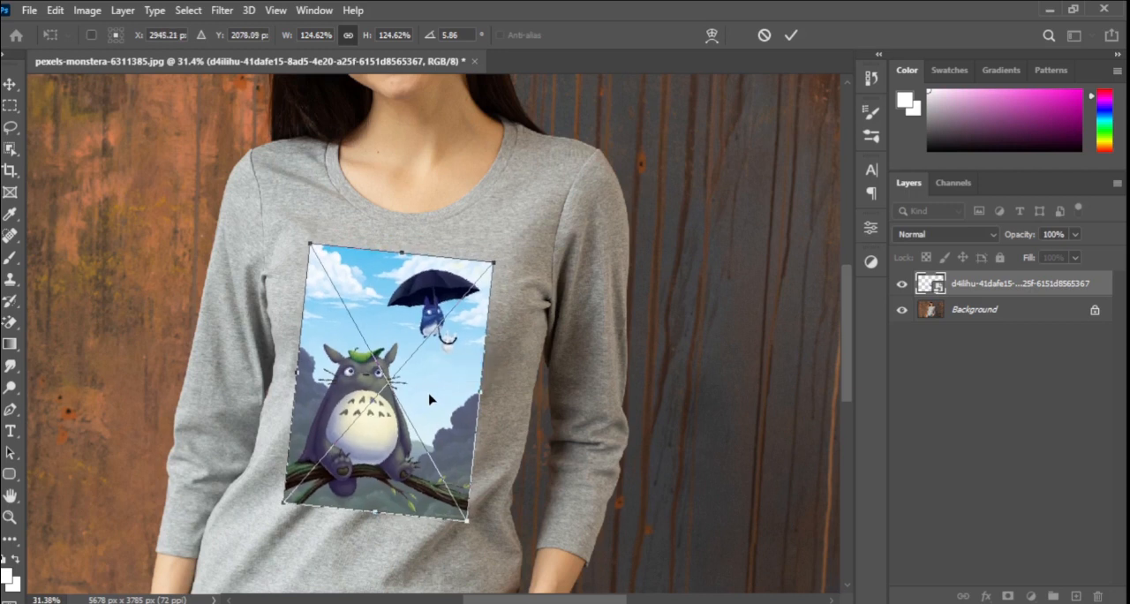
pyautogui.click(790, 34)
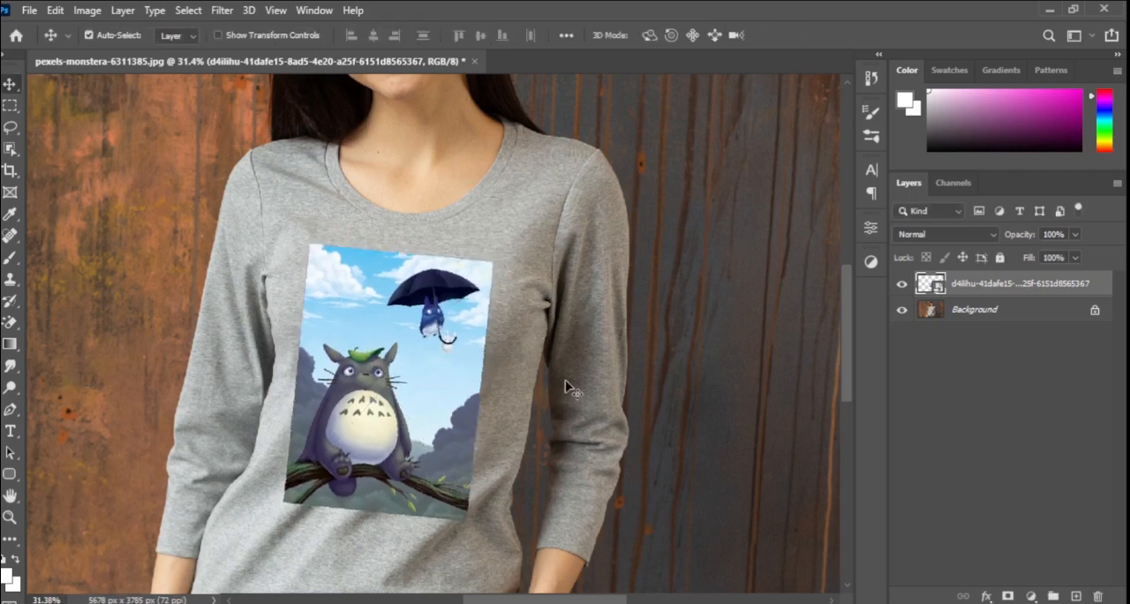
pyautogui.scroll(-2, 488, 406)
pyautogui.scroll(2, 543, 391)
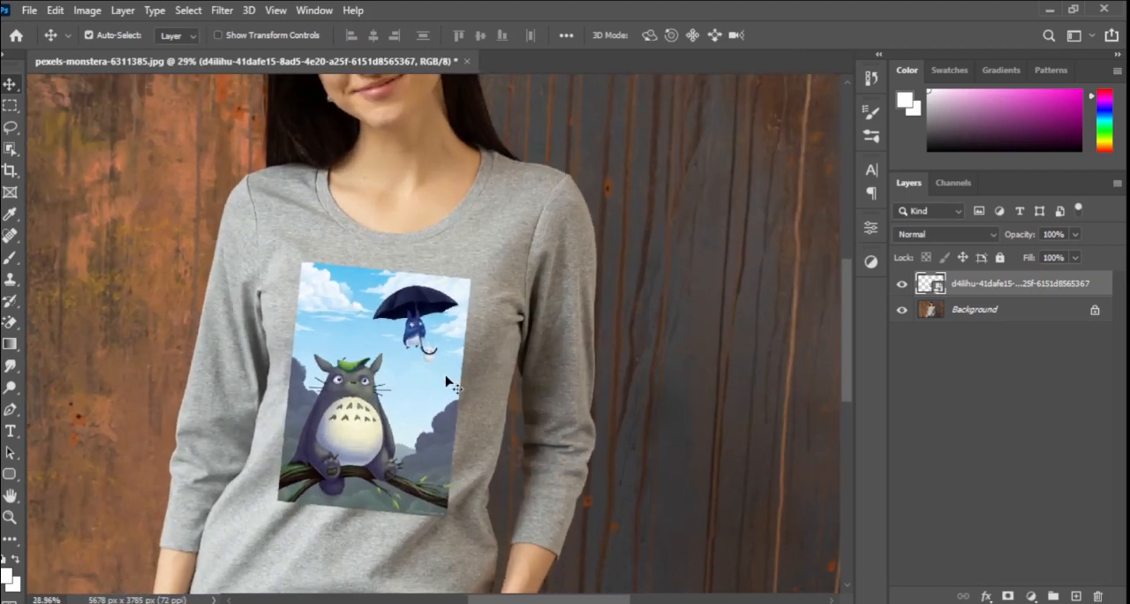
pyautogui.hotkey('ctrl', 't')
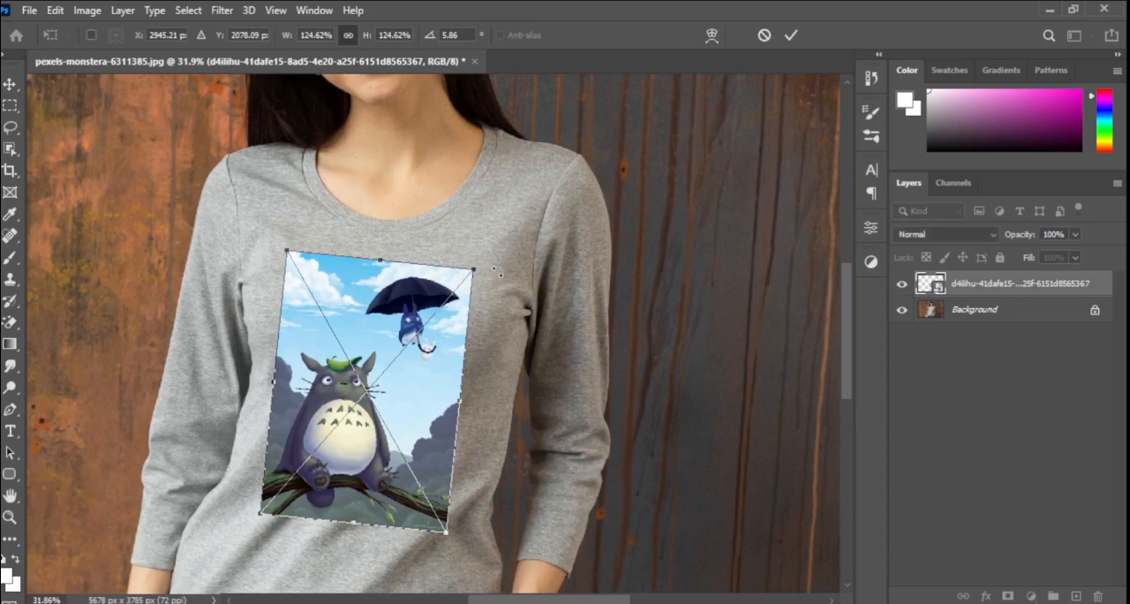
pyautogui.moveTo(497, 272); pyautogui.dragTo(506, 257)
pyautogui.press('Return')
# Open Liquify for the artwork and show the Background layer as the backdrop in Behind mode at 64 opacity.
pyautogui.hotkey('ctrl', 'shift', 'x')
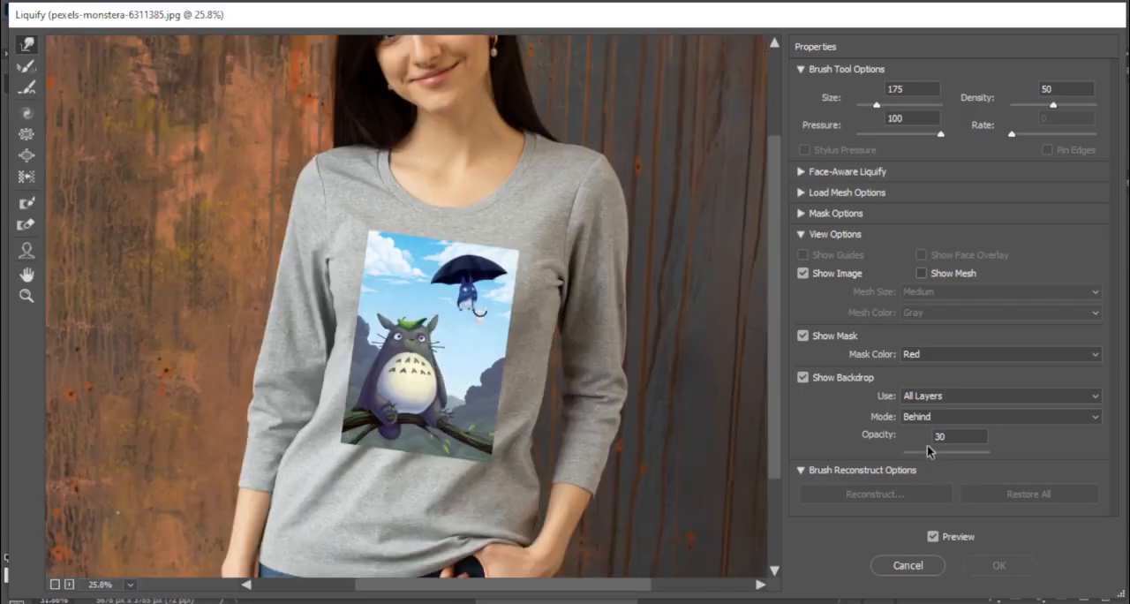
pyautogui.click(803, 378)
pyautogui.click(803, 379)
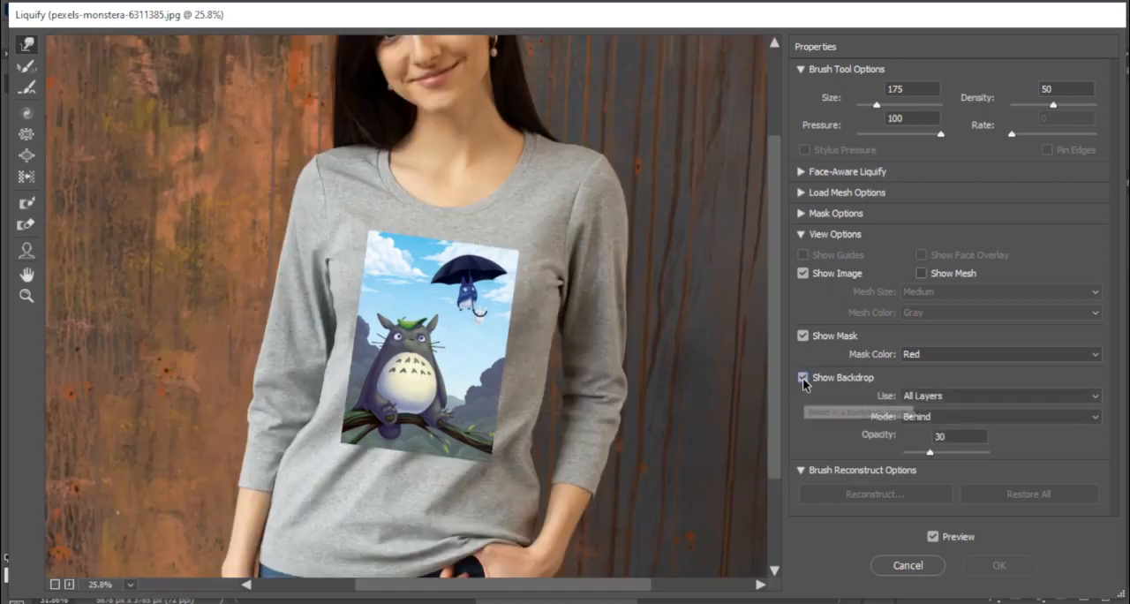
pyautogui.click(944, 397)
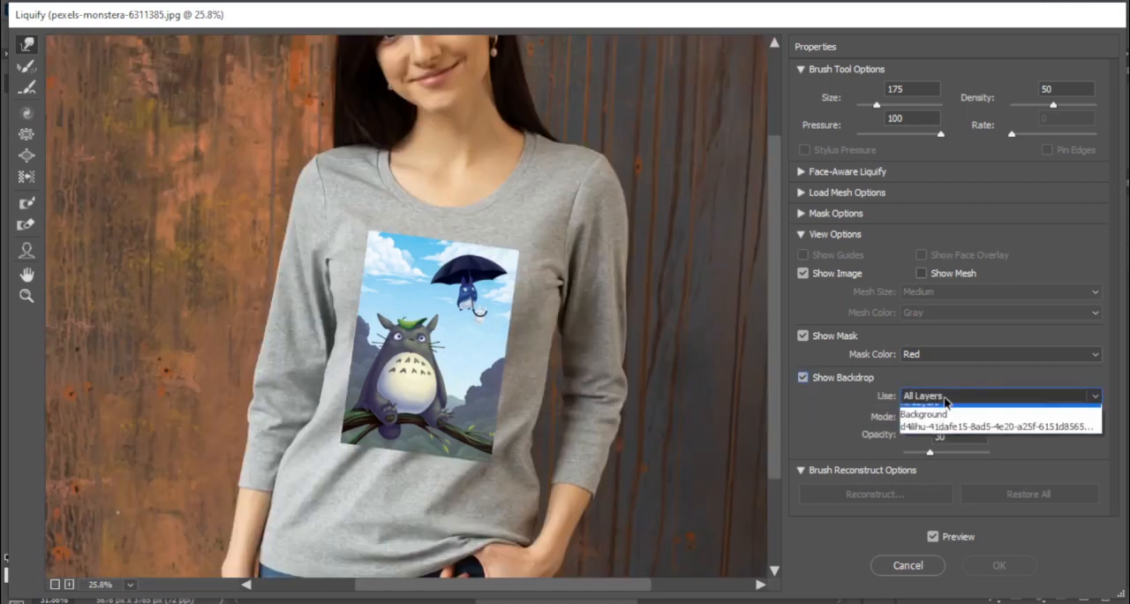
pyautogui.click(938, 428)
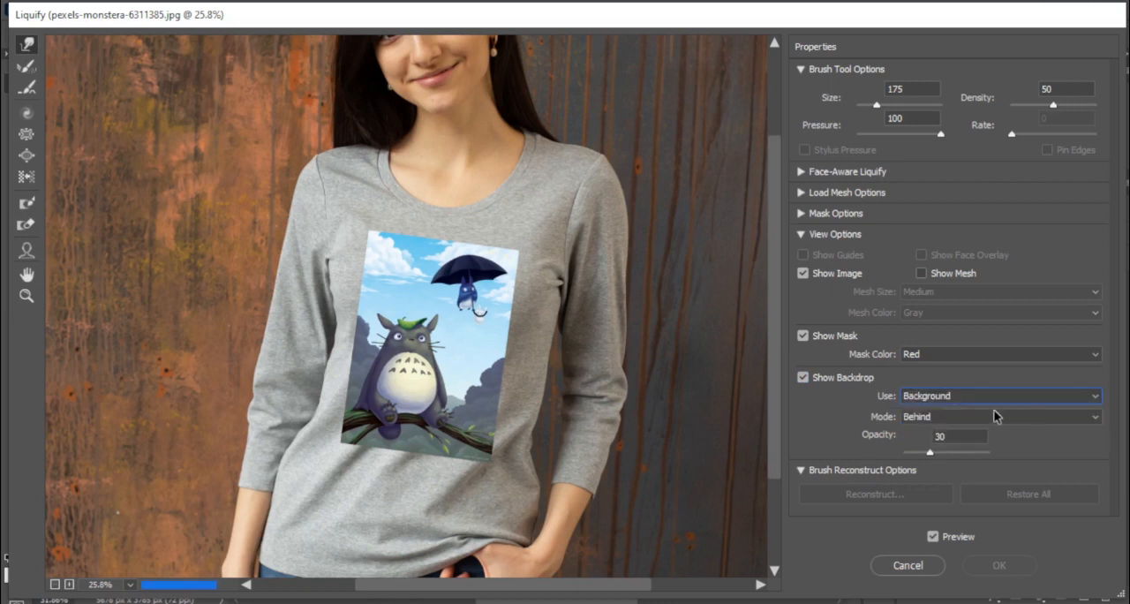
pyautogui.click(965, 415)
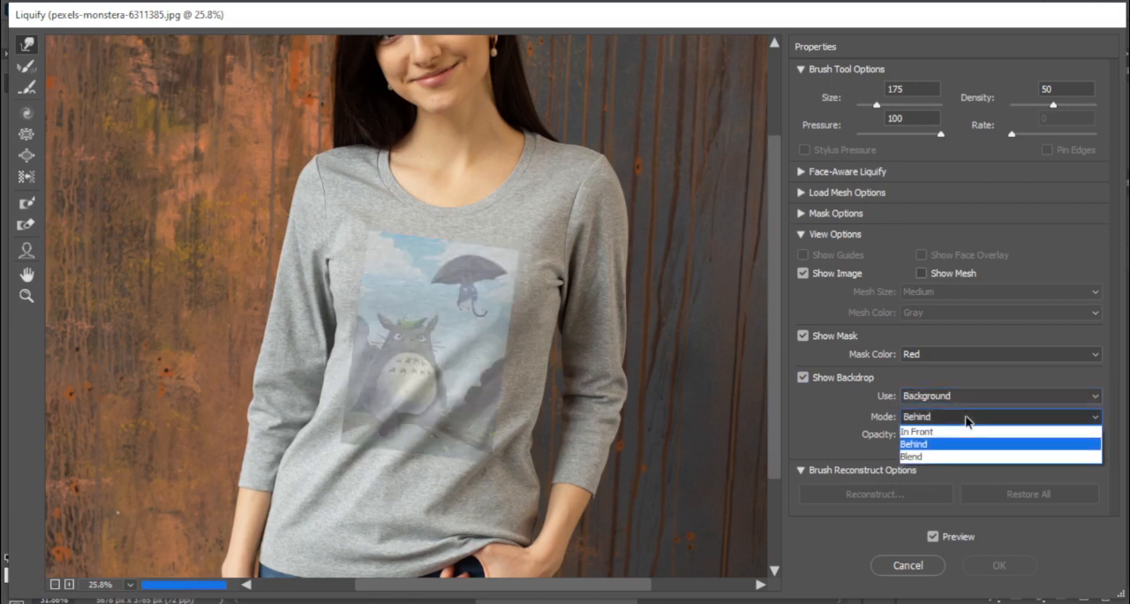
pyautogui.click(938, 444)
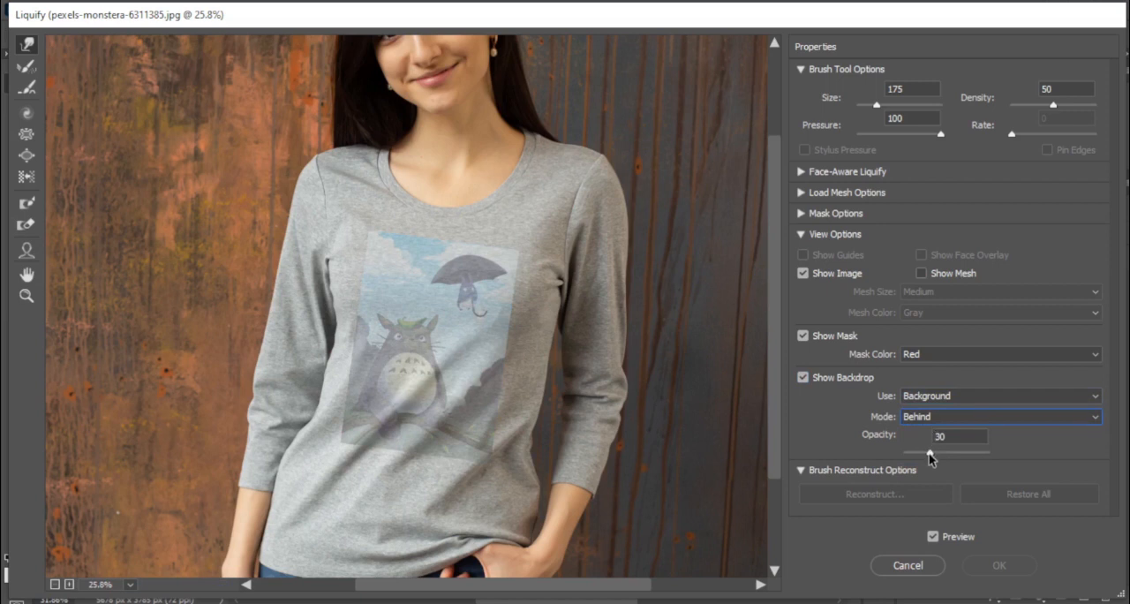
pyautogui.moveTo(930, 456); pyautogui.dragTo(958, 457)
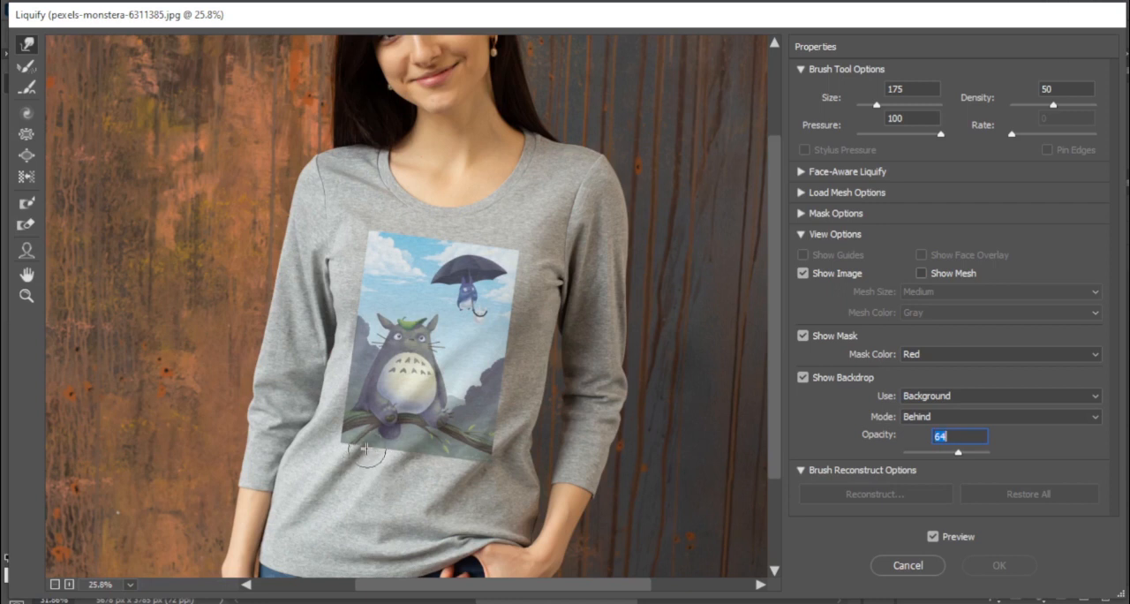
# Reduce the warp brush to size 100 and push the artwork's left edge to follow the shirt folds.
pyautogui.press('[')
pyautogui.press('[')
pyautogui.press('[')
pyautogui.click(344, 401)
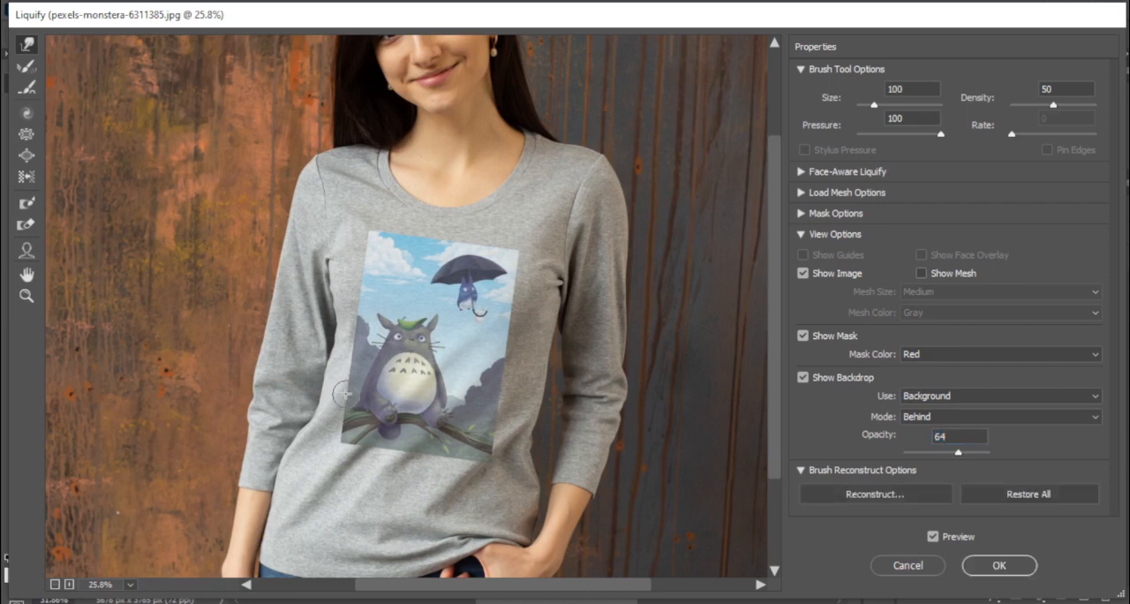
# Warp the artwork's bottom and right edges along the fabric folds with brush sizes 175 and 200.
pyautogui.press(']')
pyautogui.press(']')
pyautogui.press(']')
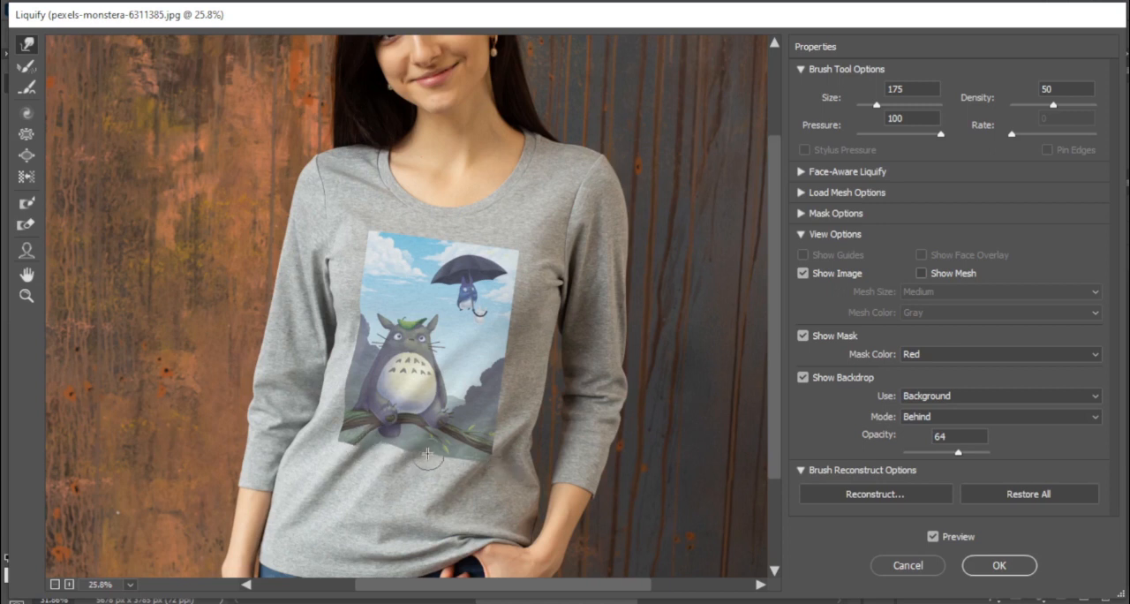
pyautogui.press(']')
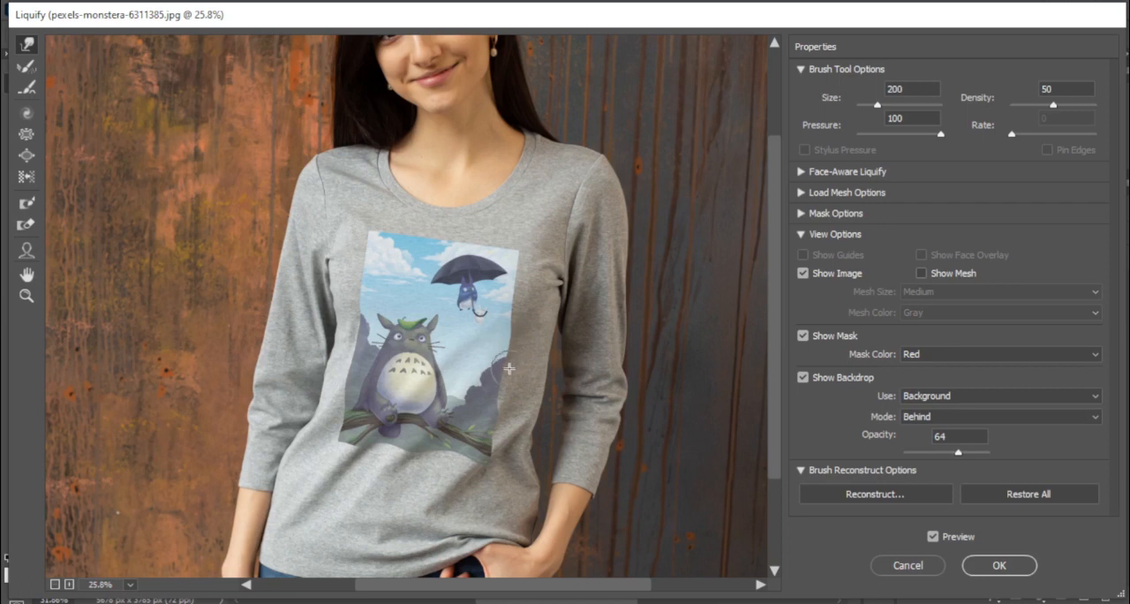
pyautogui.moveTo(507, 371); pyautogui.dragTo(507, 383)
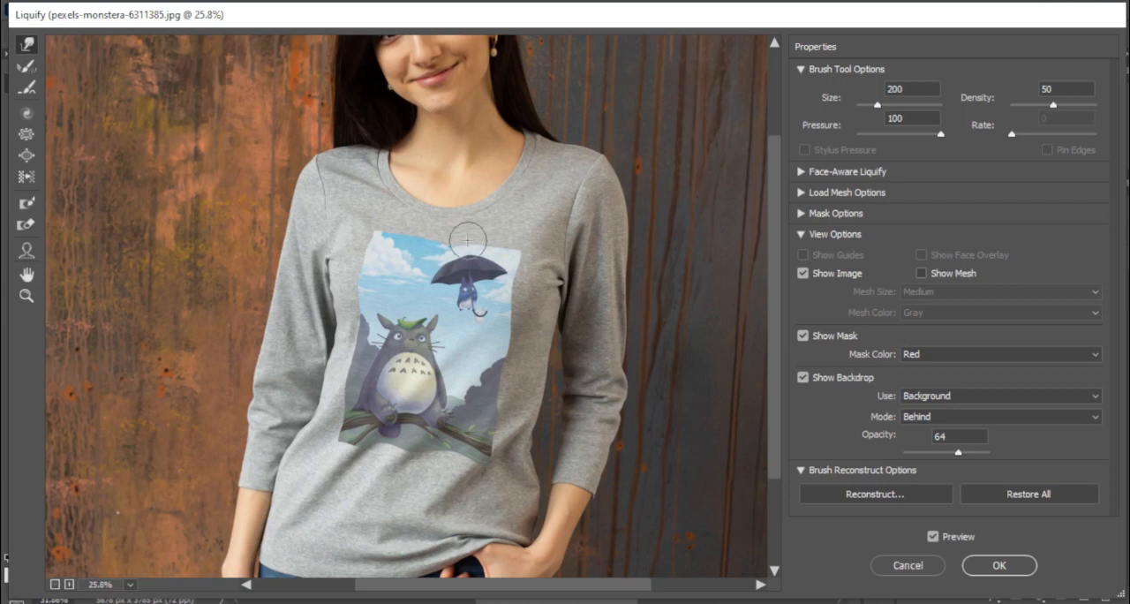
# Finish warping the artwork's top edge, reducing the brush to size 125, and apply the Liquify filter.
pyautogui.press(']')
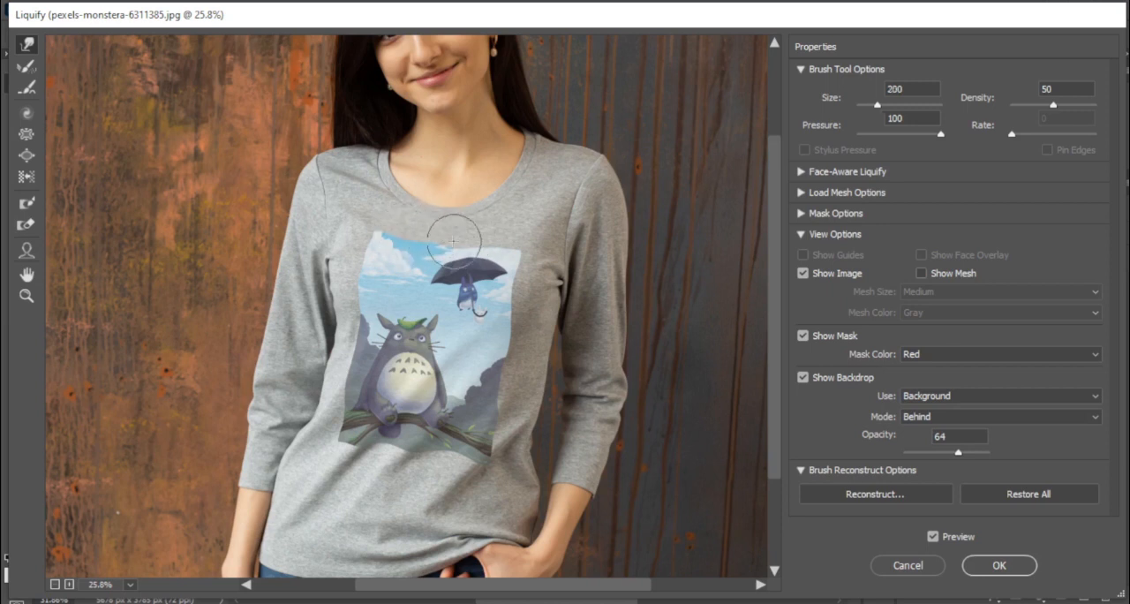
pyautogui.press('[')
pyautogui.press('[')
pyautogui.press('[')
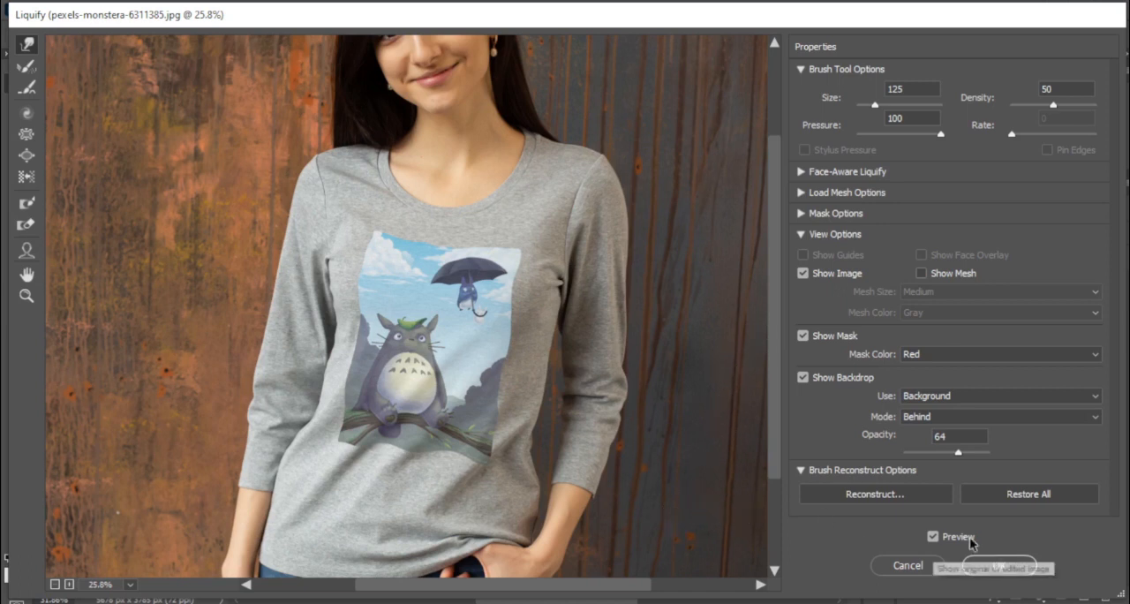
pyautogui.click(999, 566)
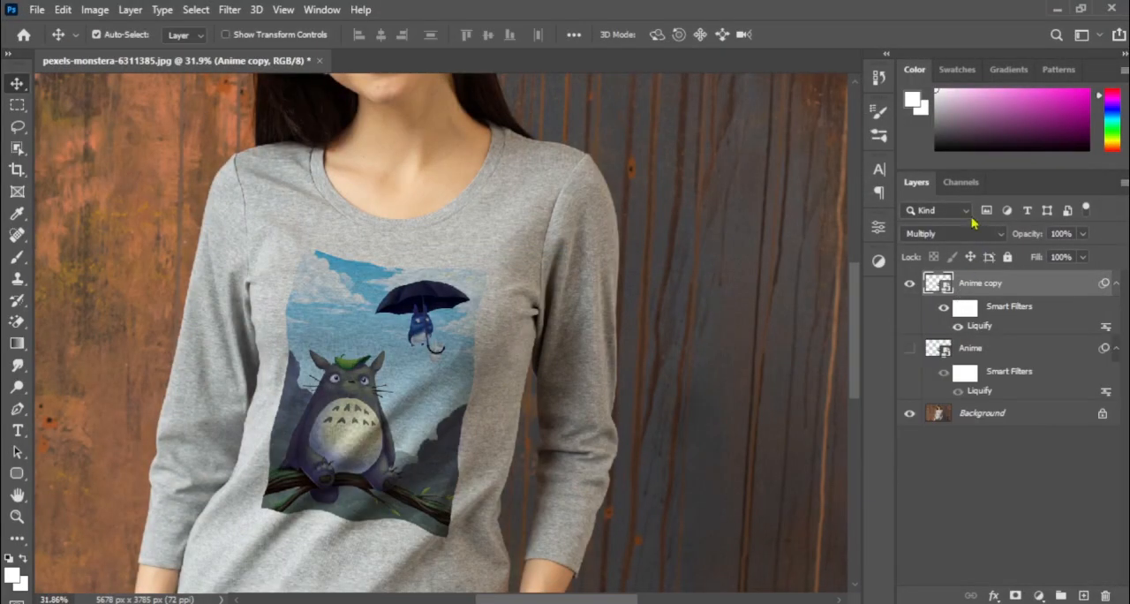
# Load the Blue channel as a selection with the artwork hidden, then show Anime copy and mask it with that selection.
pyautogui.click(908, 283)
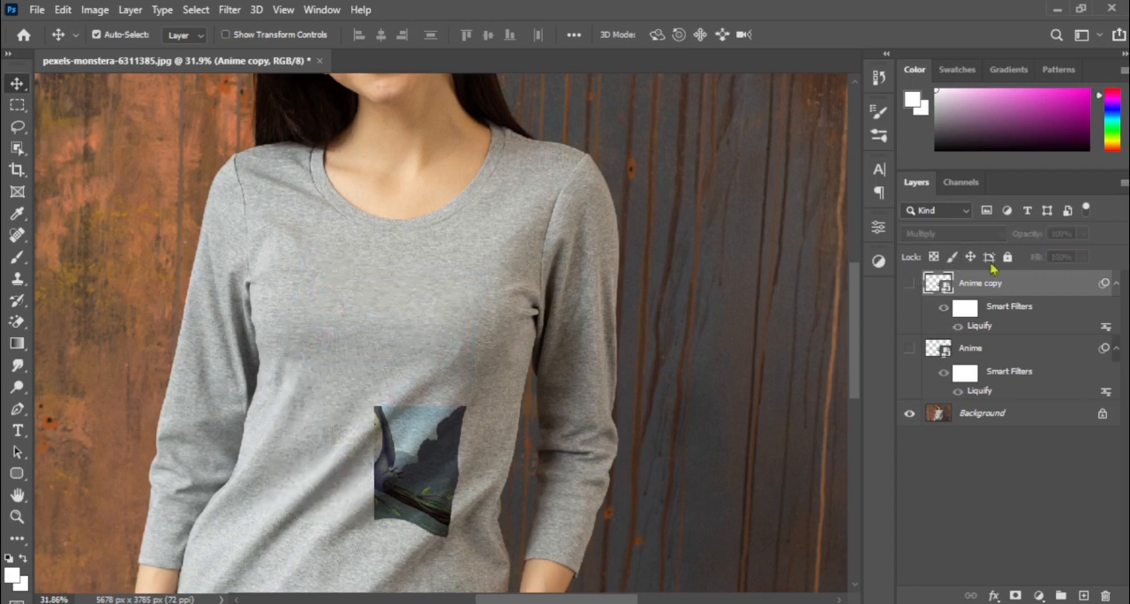
pyautogui.click(963, 182)
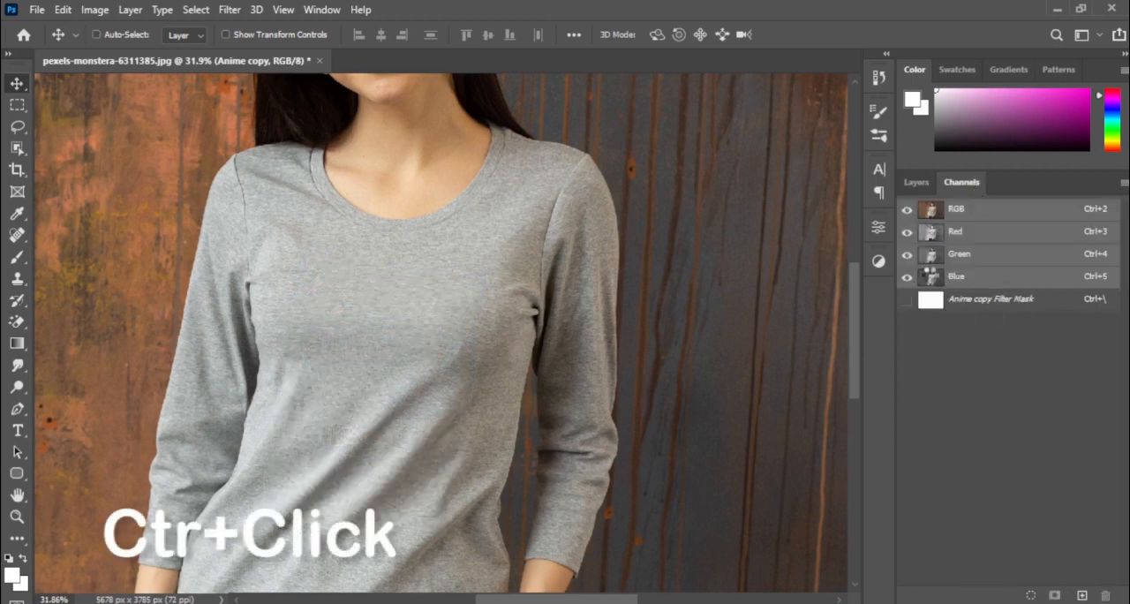
pyautogui.keyDown('ctrl'); pyautogui.click(927, 279); pyautogui.keyUp('ctrl')
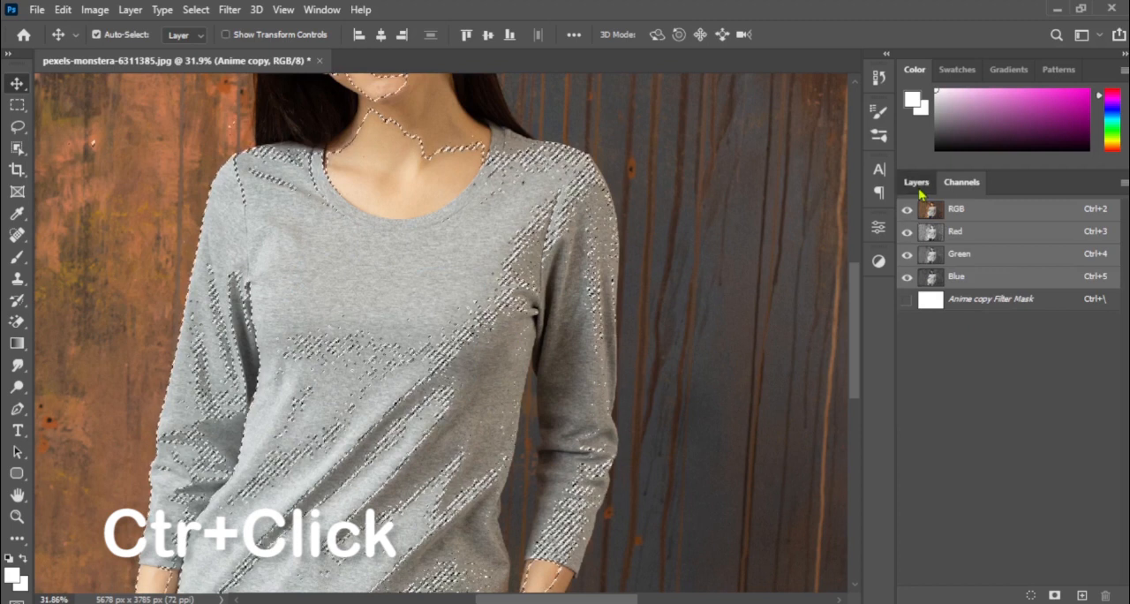
pyautogui.click(918, 184)
pyautogui.click(910, 283)
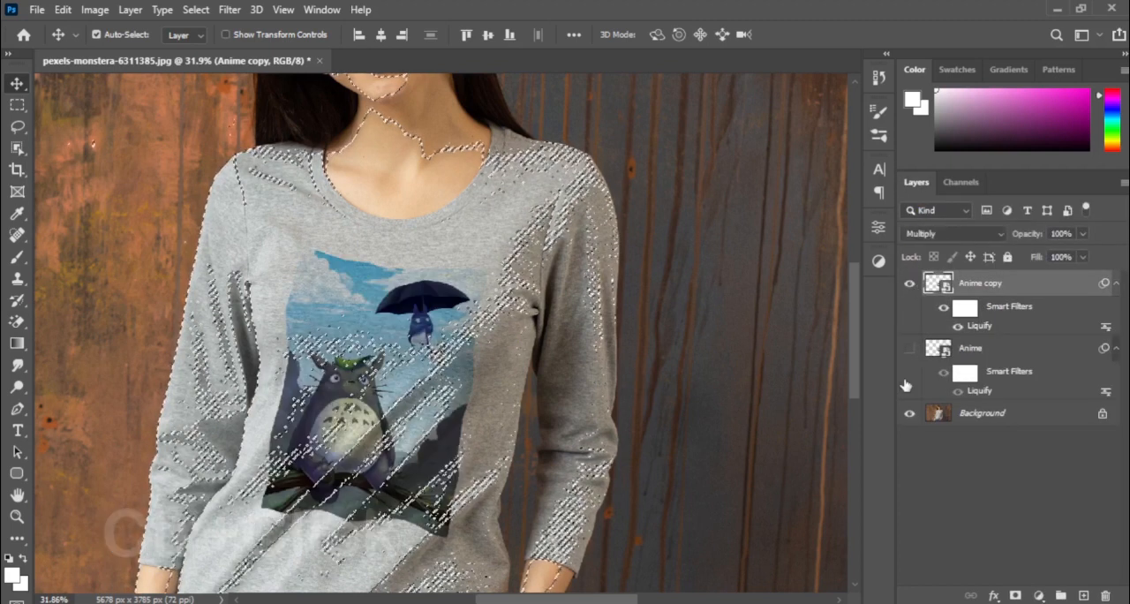
pyautogui.click(1015, 596)
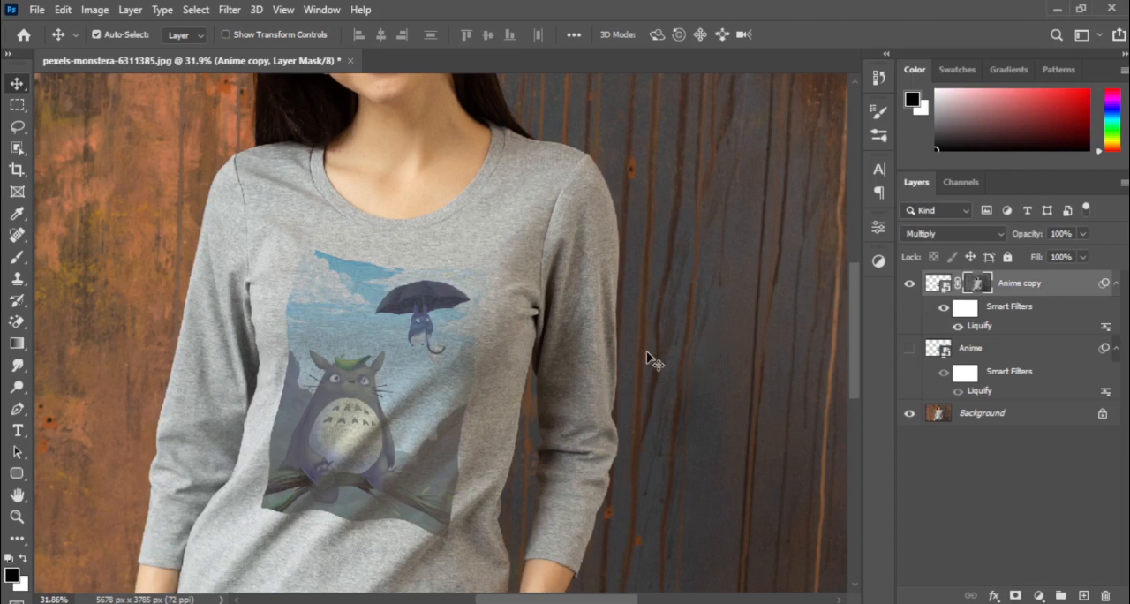
# Invert the Anime copy mask and raise its contrast with Curves, using black input 23 and white input 225.
pyautogui.click(95, 10)
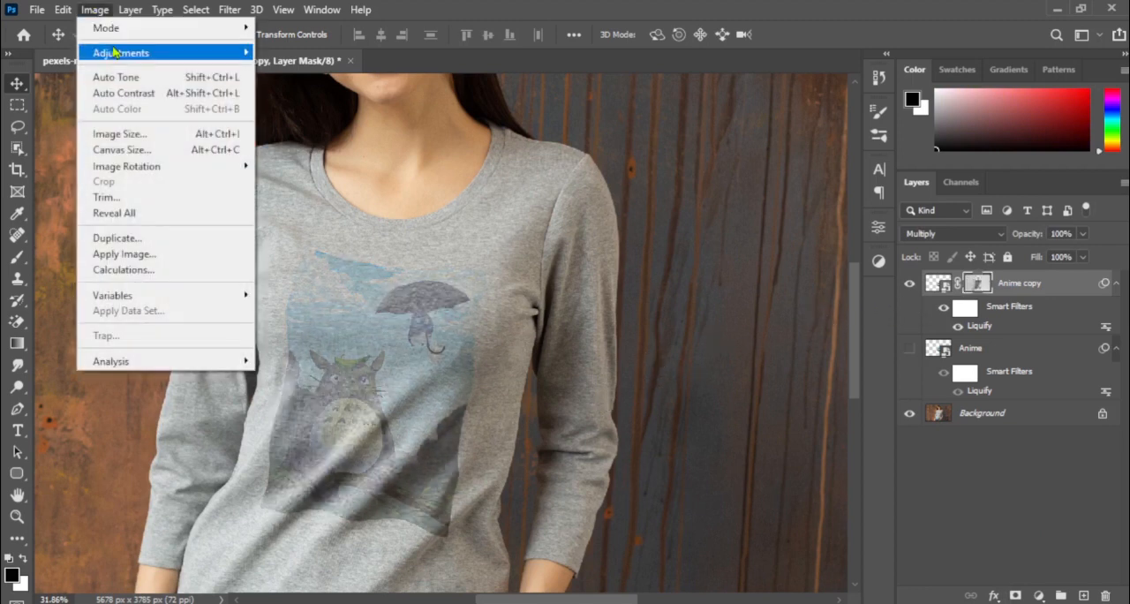
pyautogui.moveTo(114, 53)
pyautogui.click(294, 86)
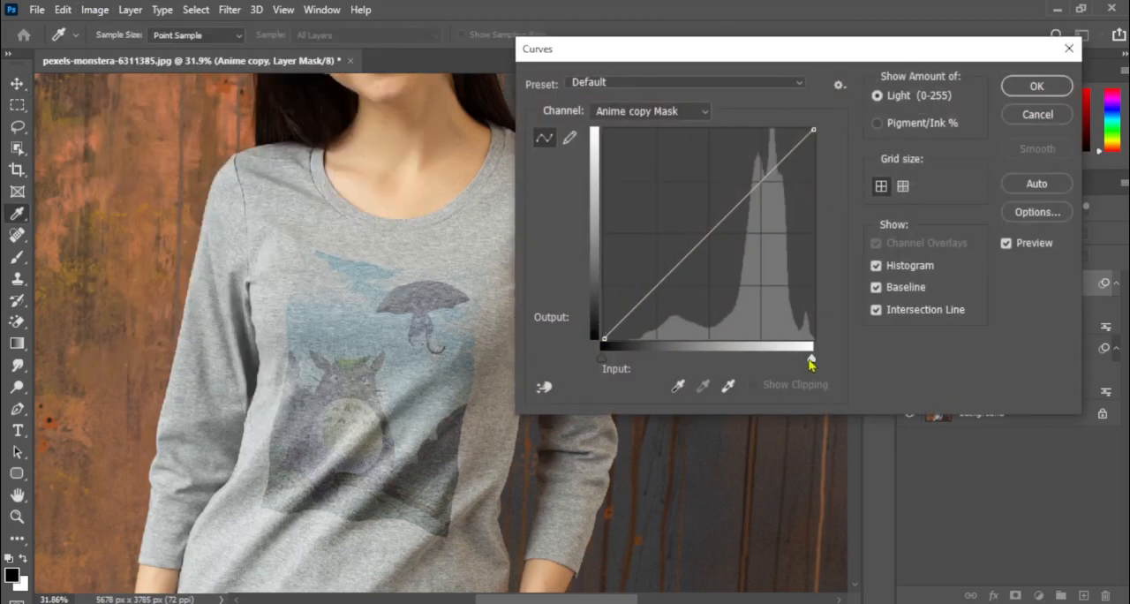
pyautogui.moveTo(811, 363); pyautogui.dragTo(759, 363)
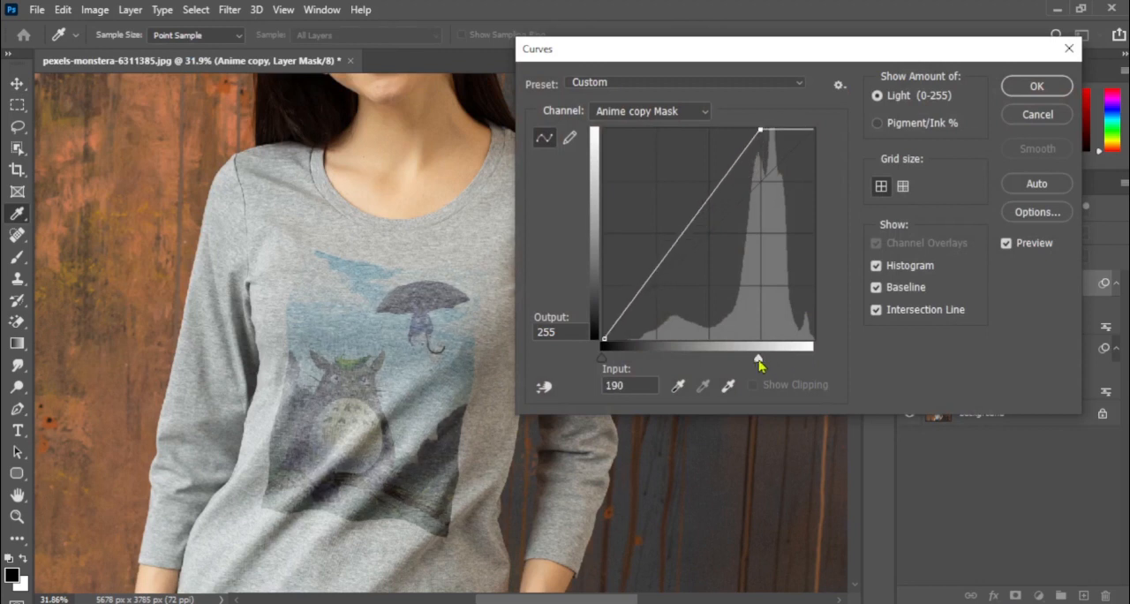
pyautogui.moveTo(601, 362); pyautogui.dragTo(625, 369)
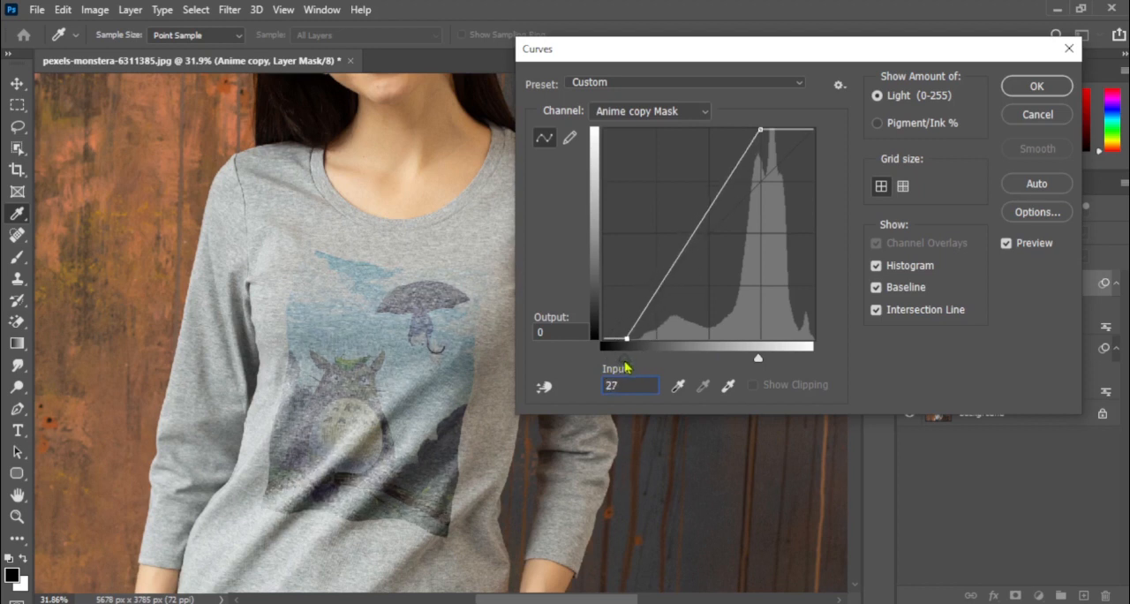
pyautogui.moveTo(757, 362); pyautogui.dragTo(793, 363)
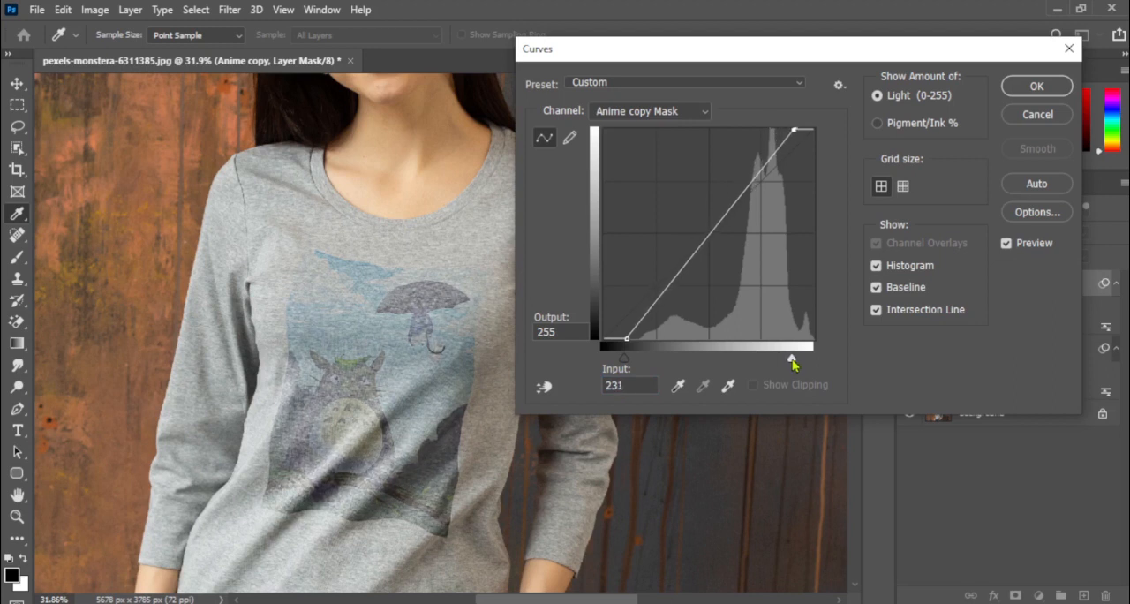
pyautogui.moveTo(624, 369)
pyautogui.mouseDown()
pyautogui.moveTo(641, 370)
pyautogui.moveTo(622, 371)
pyautogui.mouseUp()
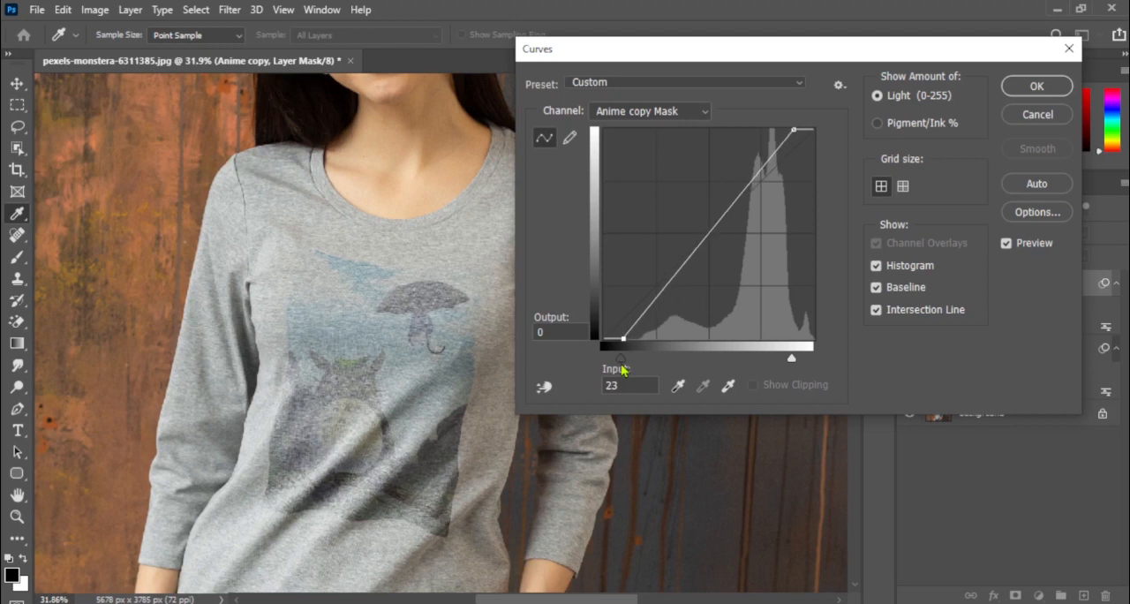
pyautogui.moveTo(784, 369); pyautogui.dragTo(786, 364)
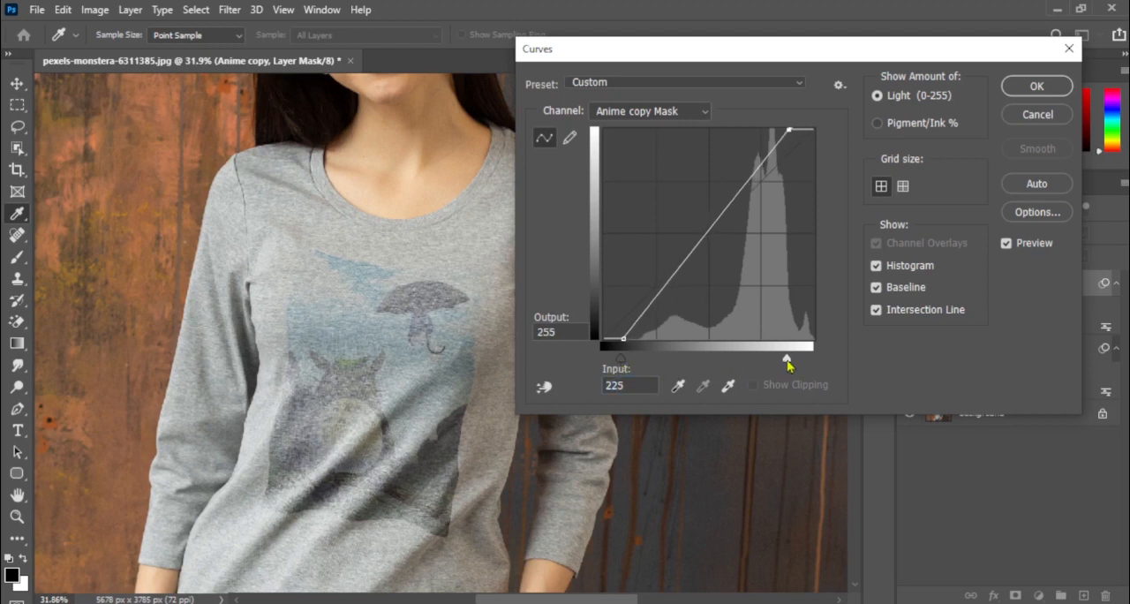
pyautogui.click(1017, 94)
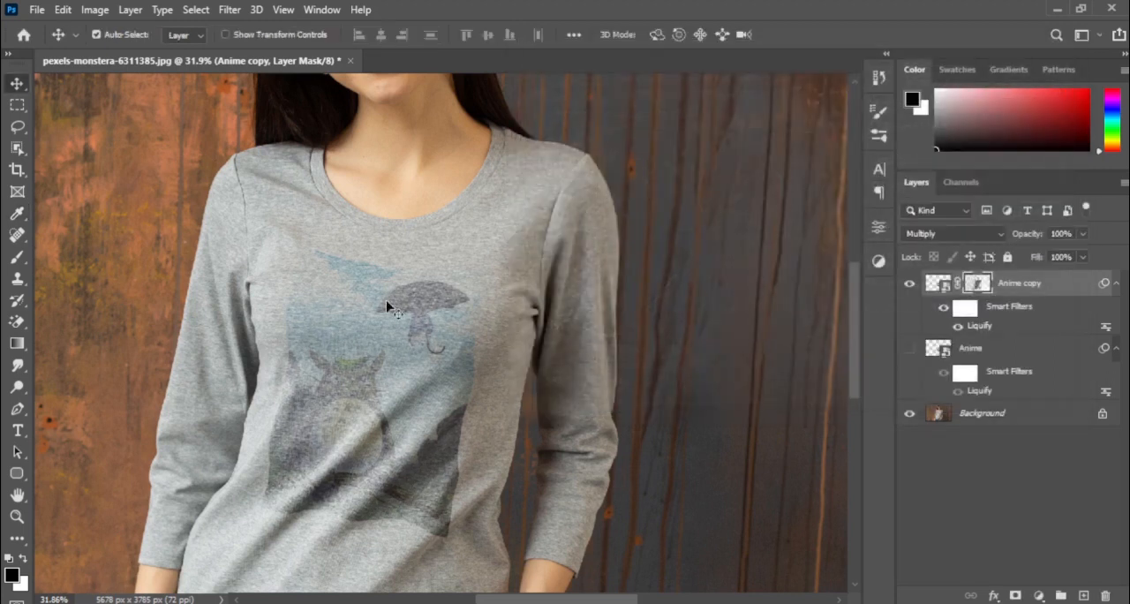
# Load the Anime layer's outline as a selection and add a Hue/Saturation adjustment layer above it.
pyautogui.click(976, 354)
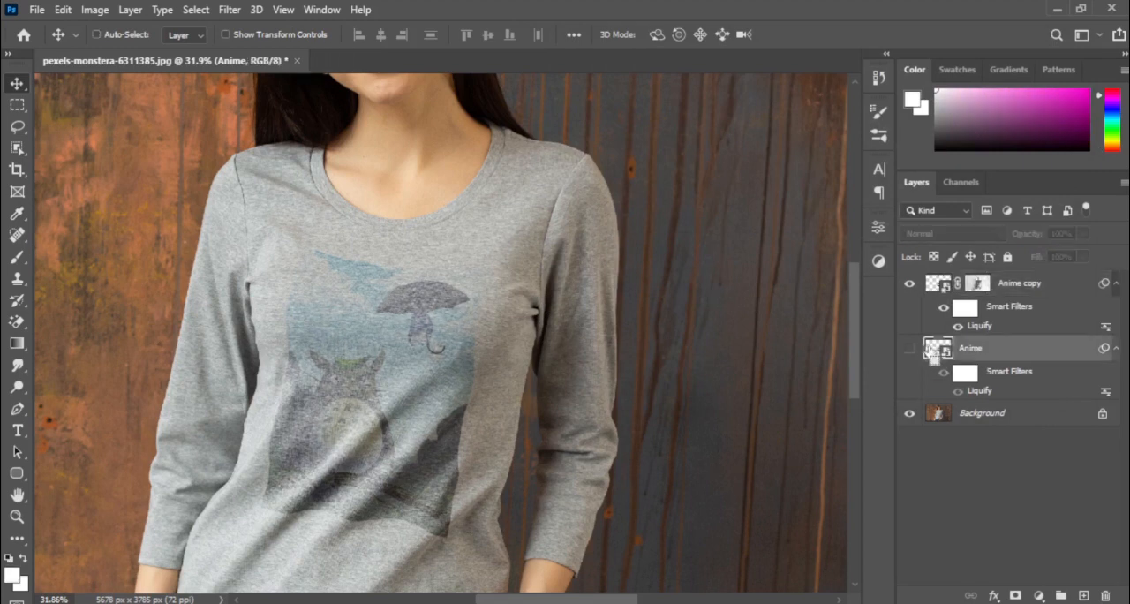
pyautogui.keyDown('ctrl'); pyautogui.click(938, 348); pyautogui.keyUp('ctrl')
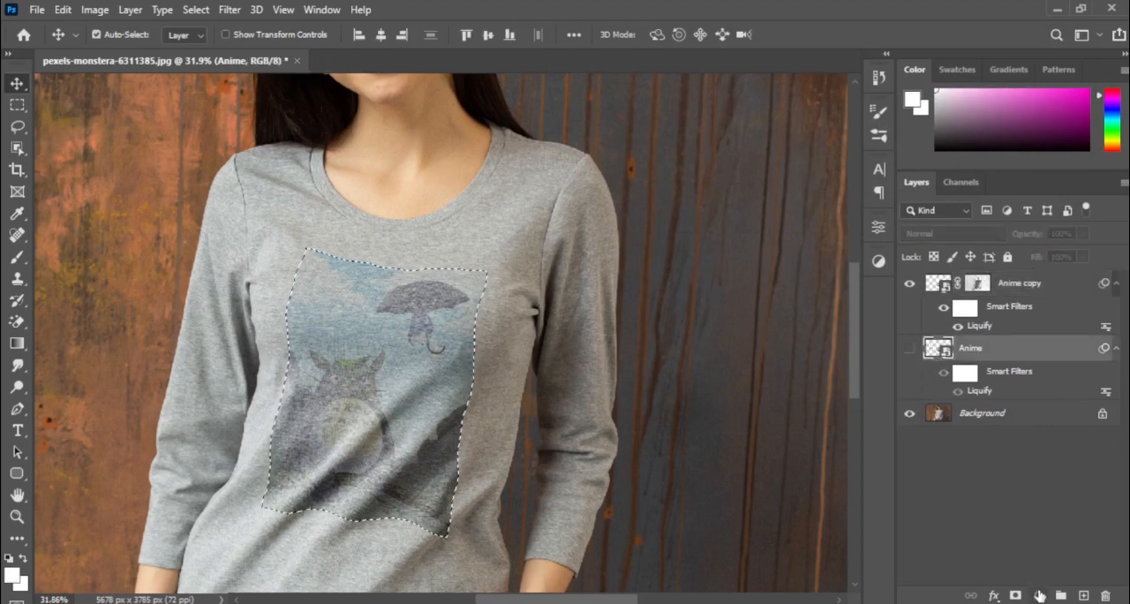
pyautogui.click(1039, 596)
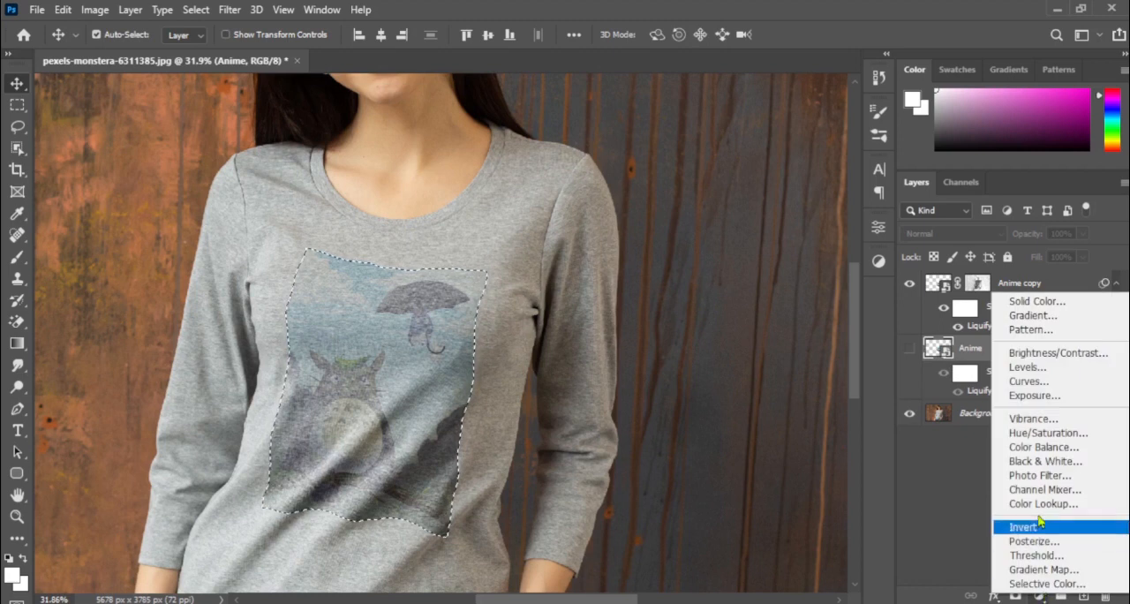
pyautogui.click(1044, 438)
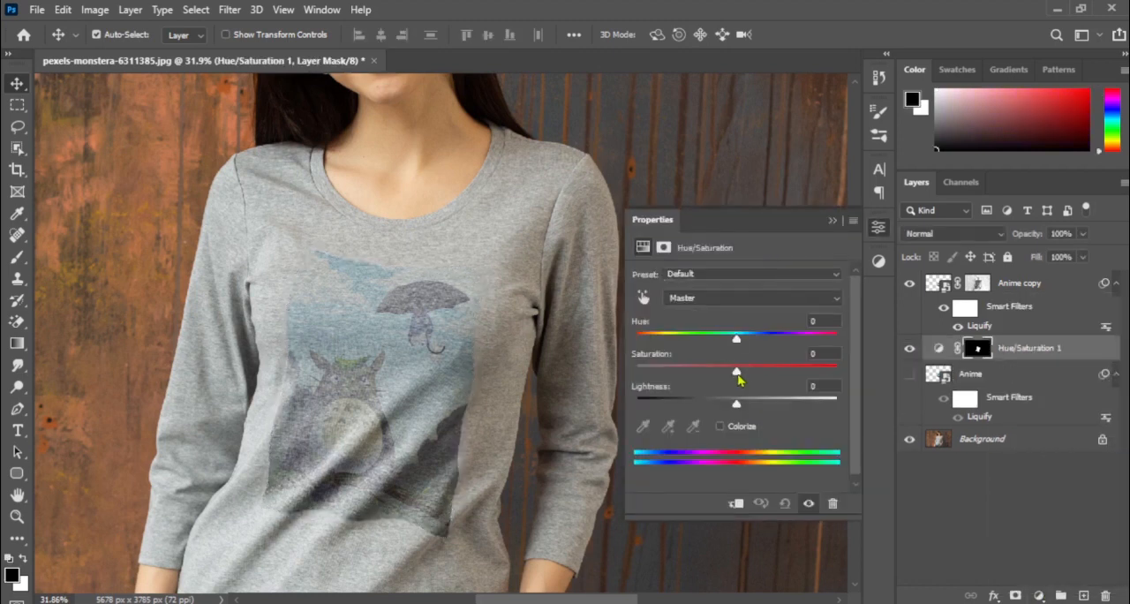
# Lower the saturation in the Hue/Saturation adjustment beneath the Anime copy layer.
pyautogui.moveTo(736, 372); pyautogui.dragTo(719, 390)
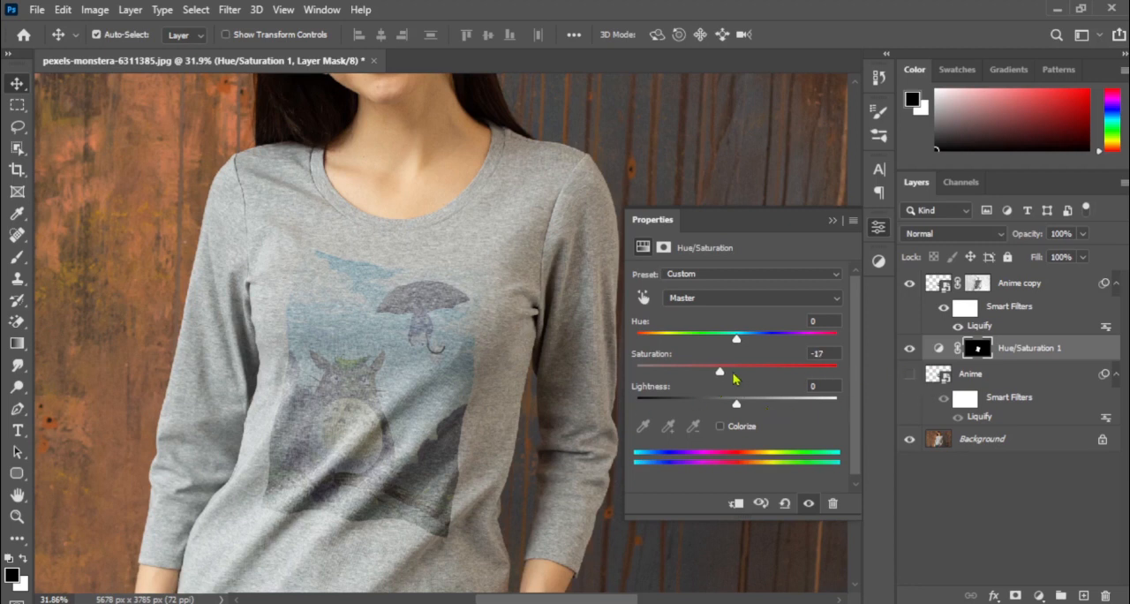
pyautogui.moveTo(713, 378); pyautogui.dragTo(706, 379)
# Duplicate the Anime copy layer together with its mask.
pyautogui.click(1016, 290)
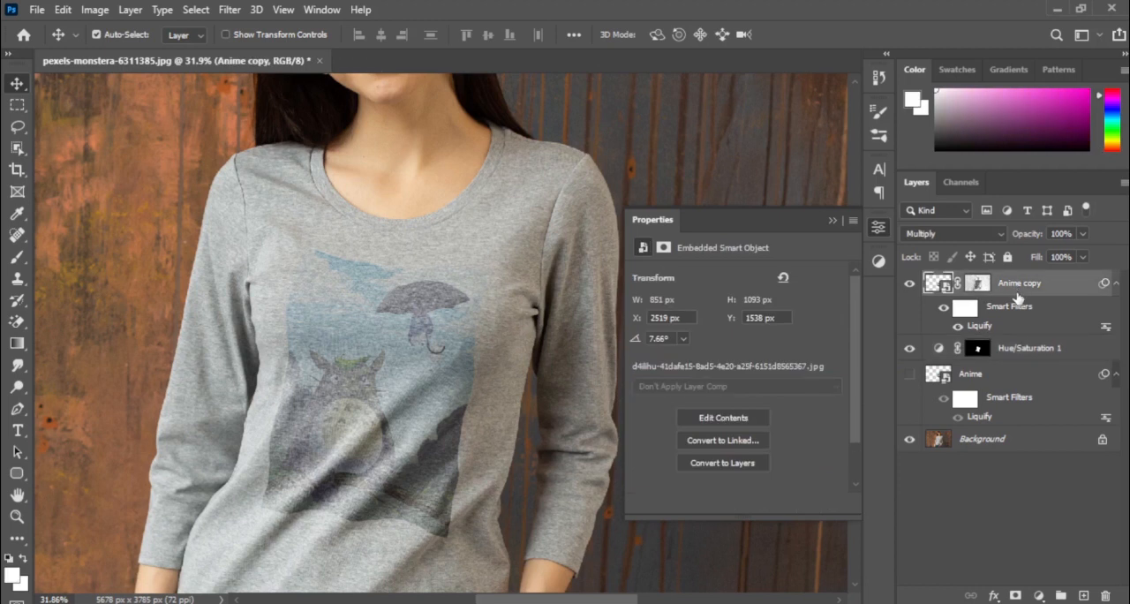
pyautogui.press('ctrl')
pyautogui.click(968, 285)
pyautogui.click(943, 290)
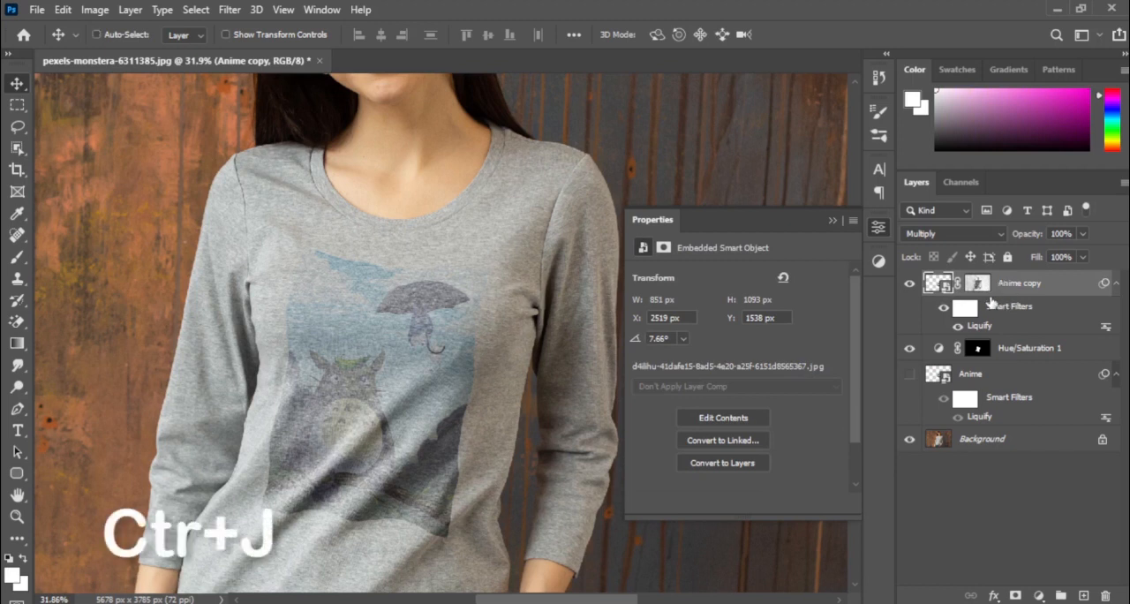
pyautogui.hotkey('ctrl', 'j')
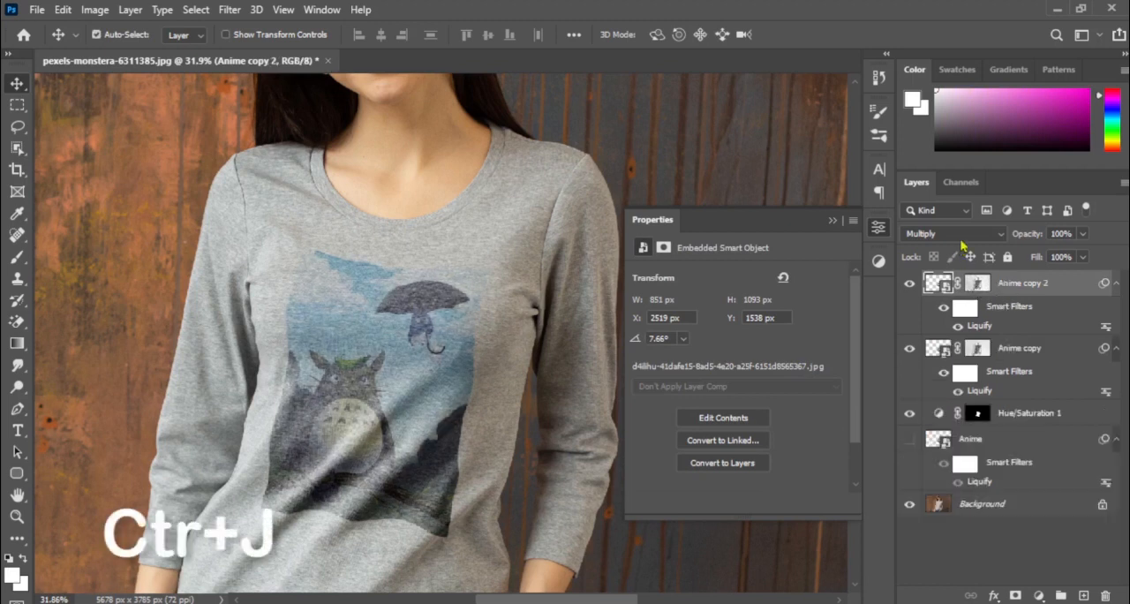
# Set the Anime copy 2 layer's blend mode to Screen and invert its mask.
pyautogui.click(975, 283)
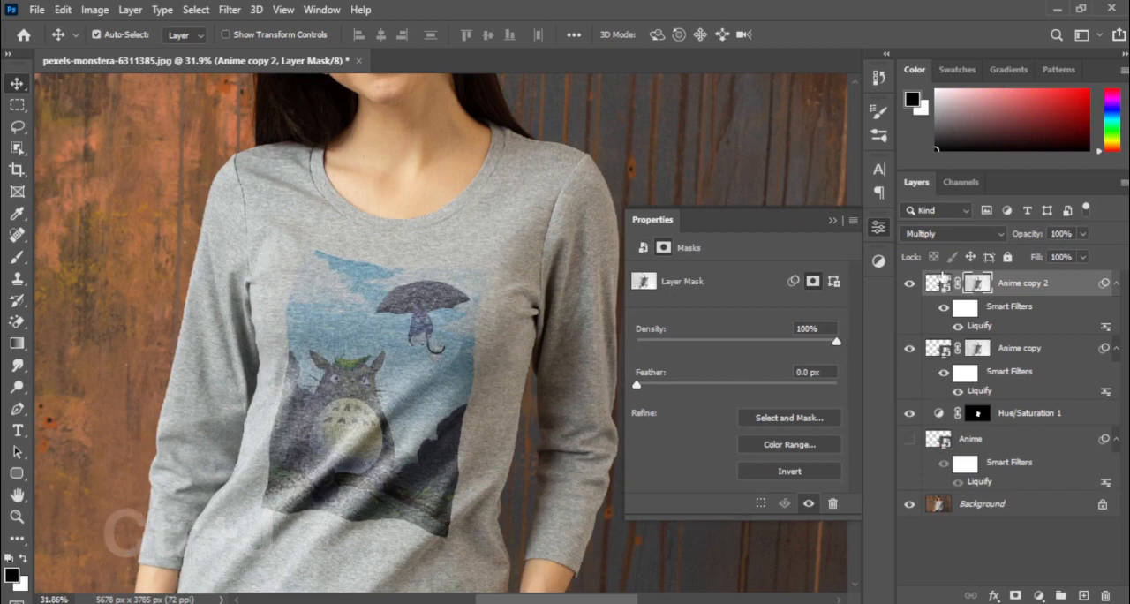
pyautogui.click(976, 350)
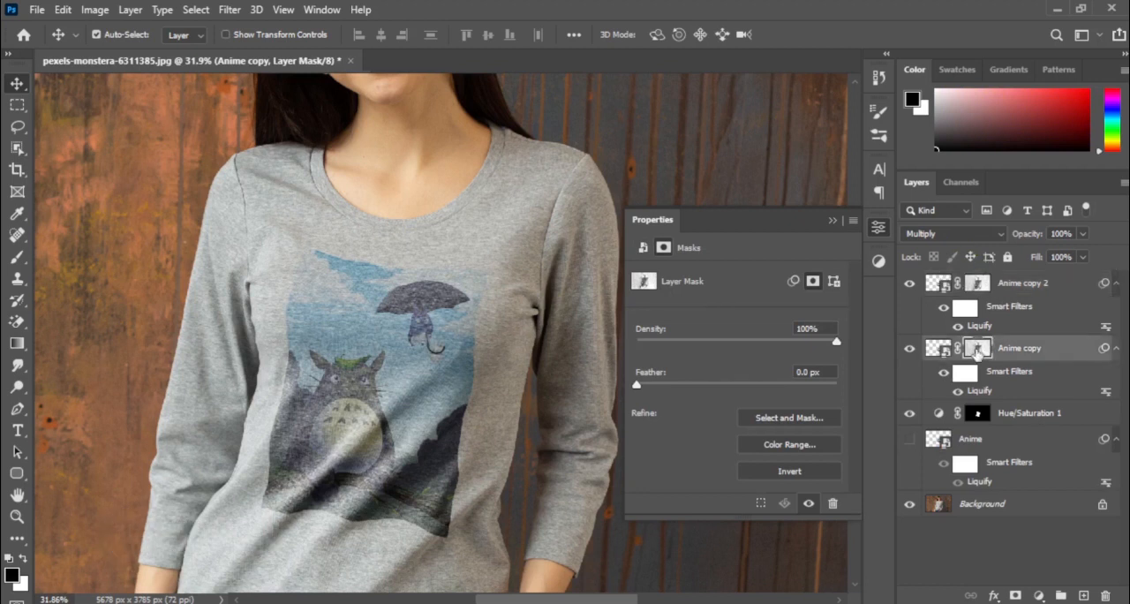
pyautogui.click(977, 284)
pyautogui.click(972, 234)
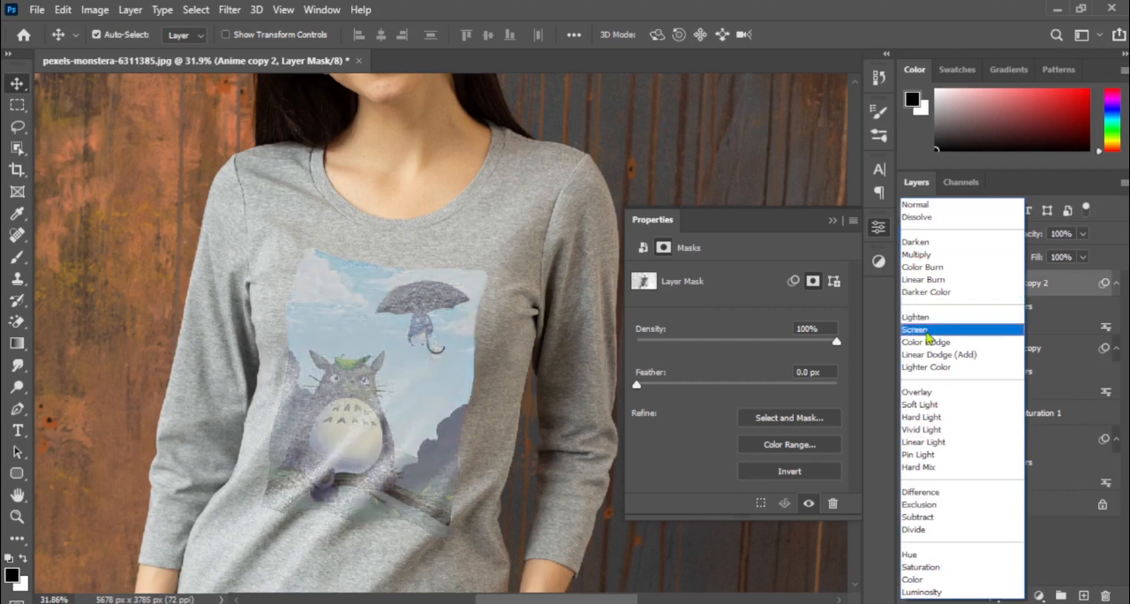
pyautogui.click(926, 332)
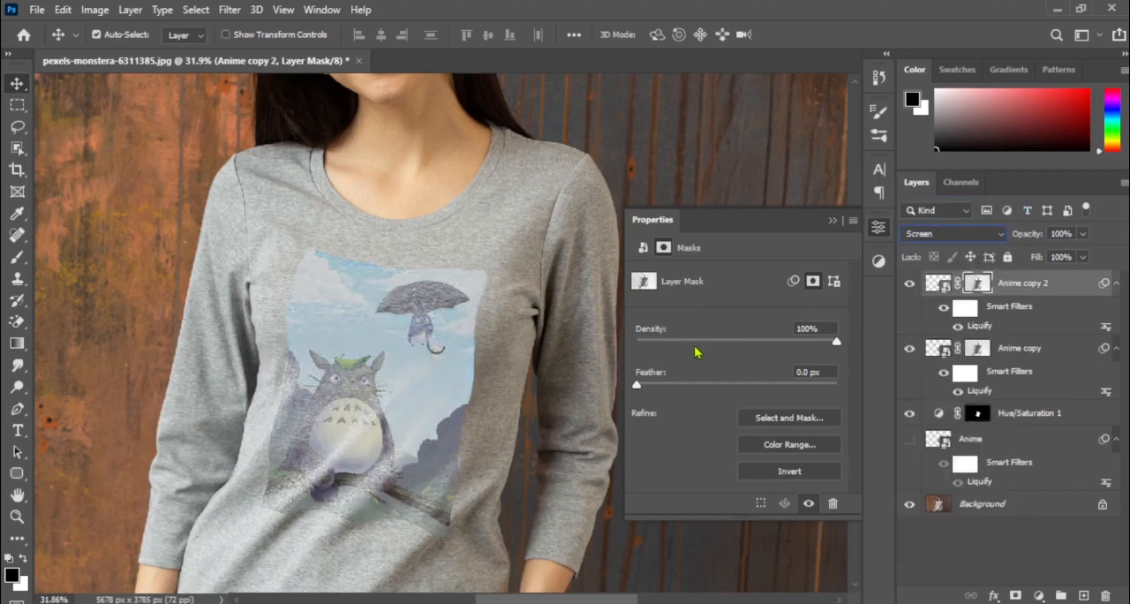
pyautogui.hotkey('ctrl', 'i')
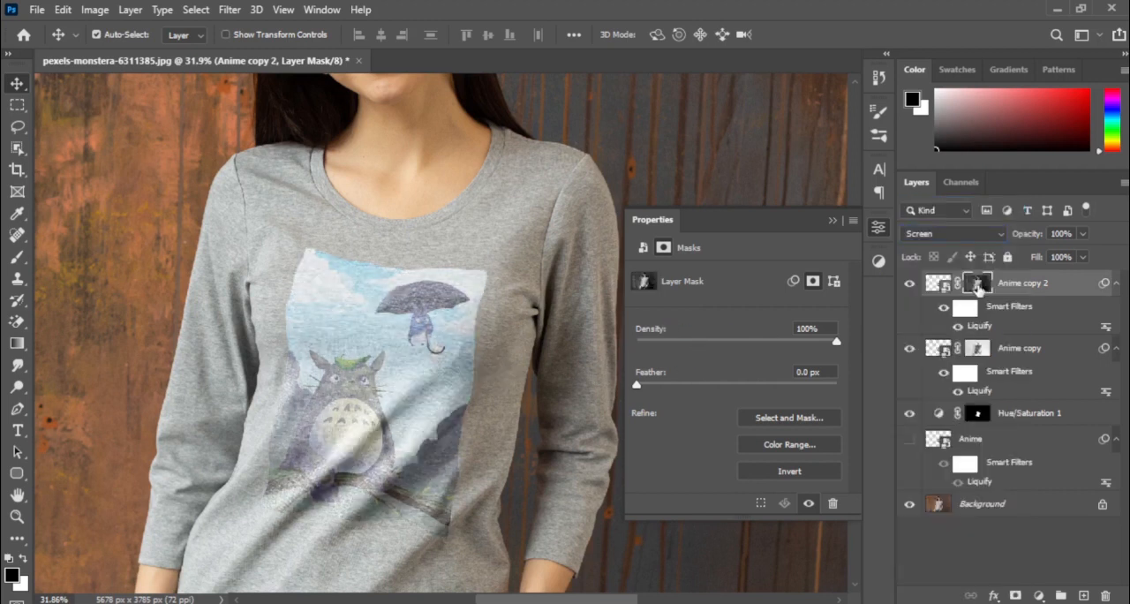
# Darken the Anime copy 2 mask with Curves, using black input 111.
pyautogui.click(832, 222)
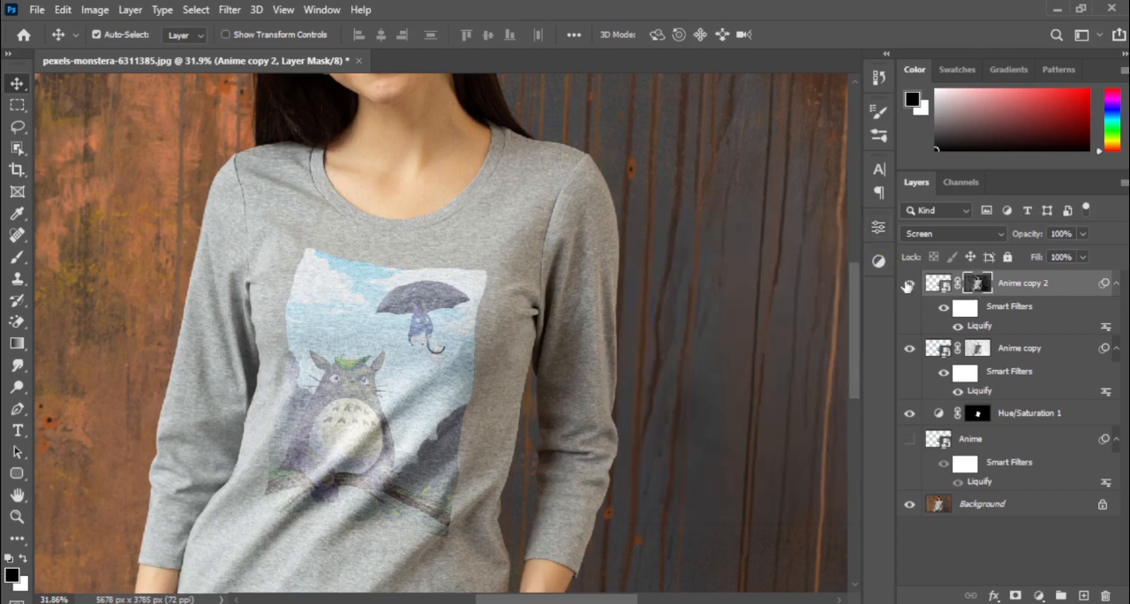
pyautogui.hotkey('ctrl', 'm')
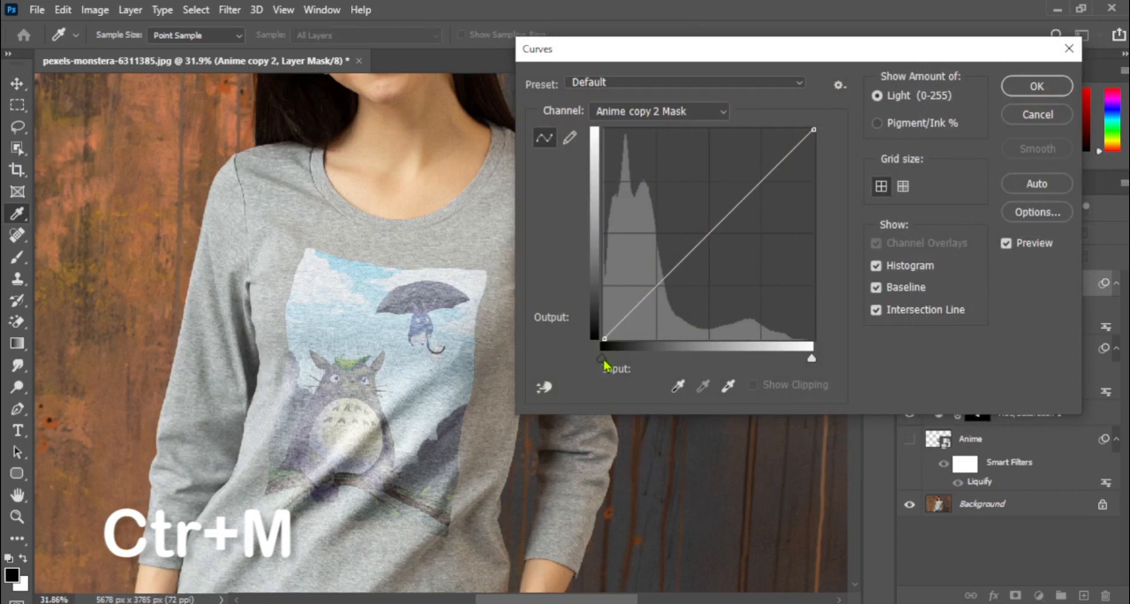
pyautogui.moveTo(604, 359); pyautogui.dragTo(682, 369)
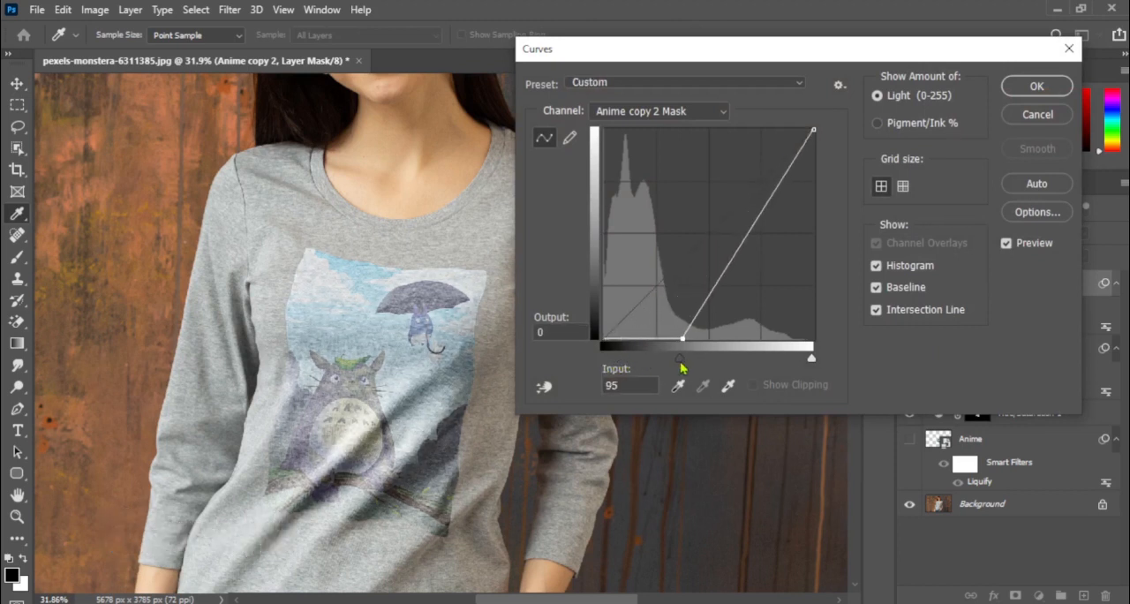
pyautogui.moveTo(815, 366)
pyautogui.mouseDown()
pyautogui.moveTo(789, 366)
pyautogui.moveTo(816, 365)
pyautogui.mouseUp()
pyautogui.moveTo(681, 362); pyautogui.dragTo(695, 364)
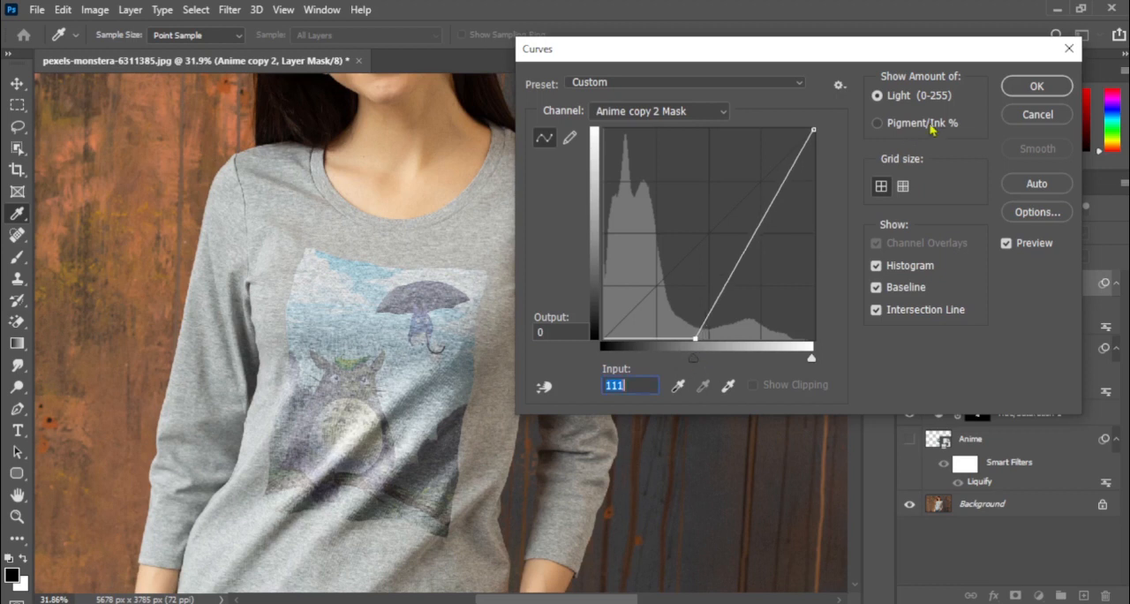
pyautogui.click(1031, 86)
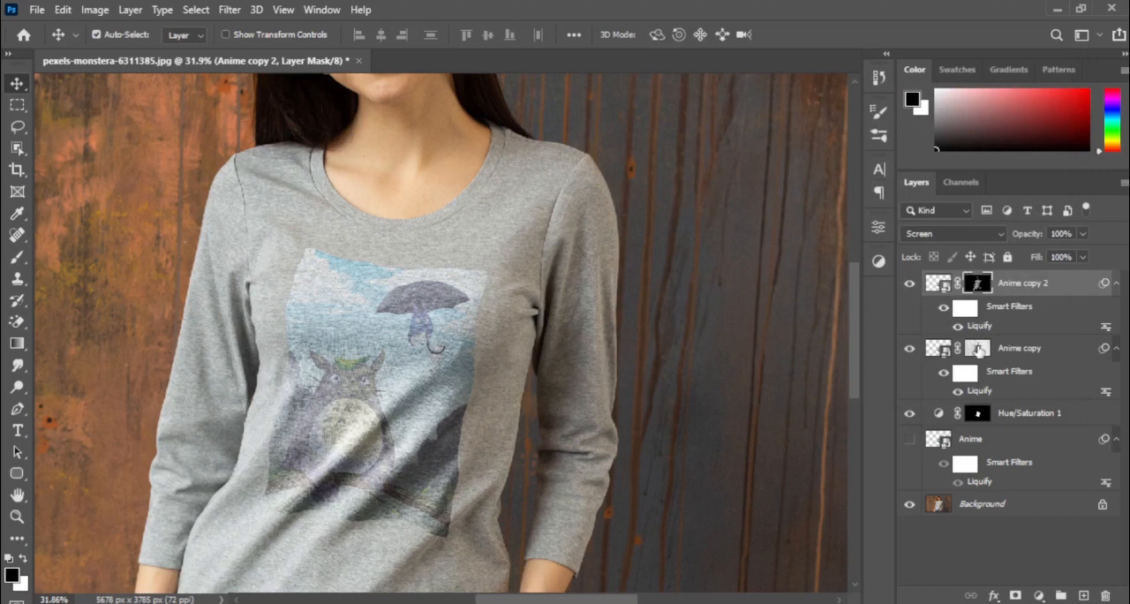
# Brighten the Anime copy mask with Curves, using white input 192.
pyautogui.click(977, 350)
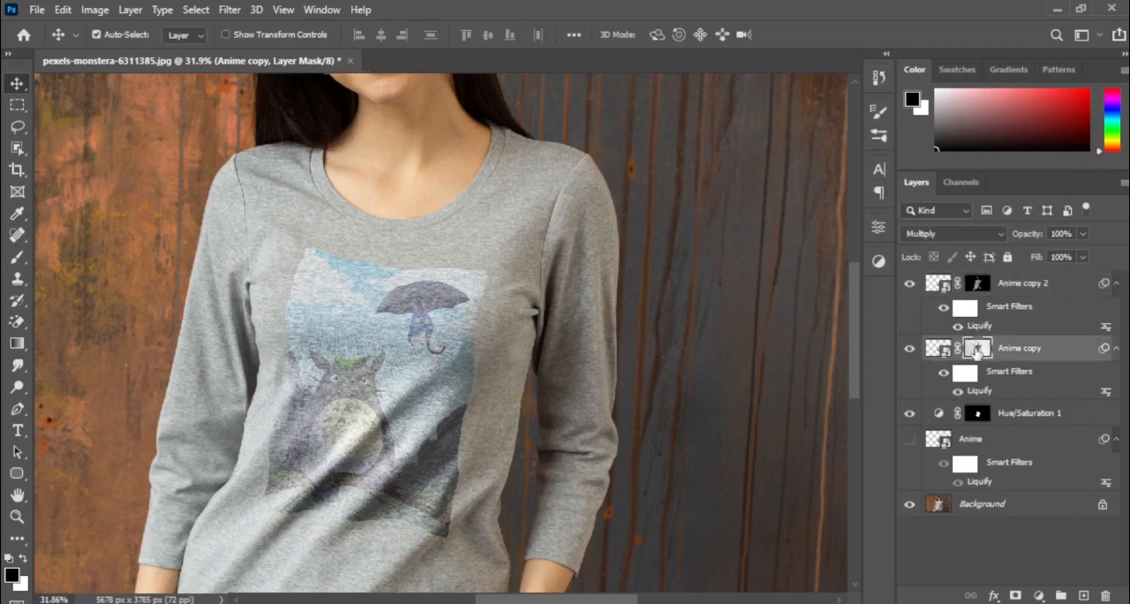
pyautogui.hotkey('ctrl', 'm')
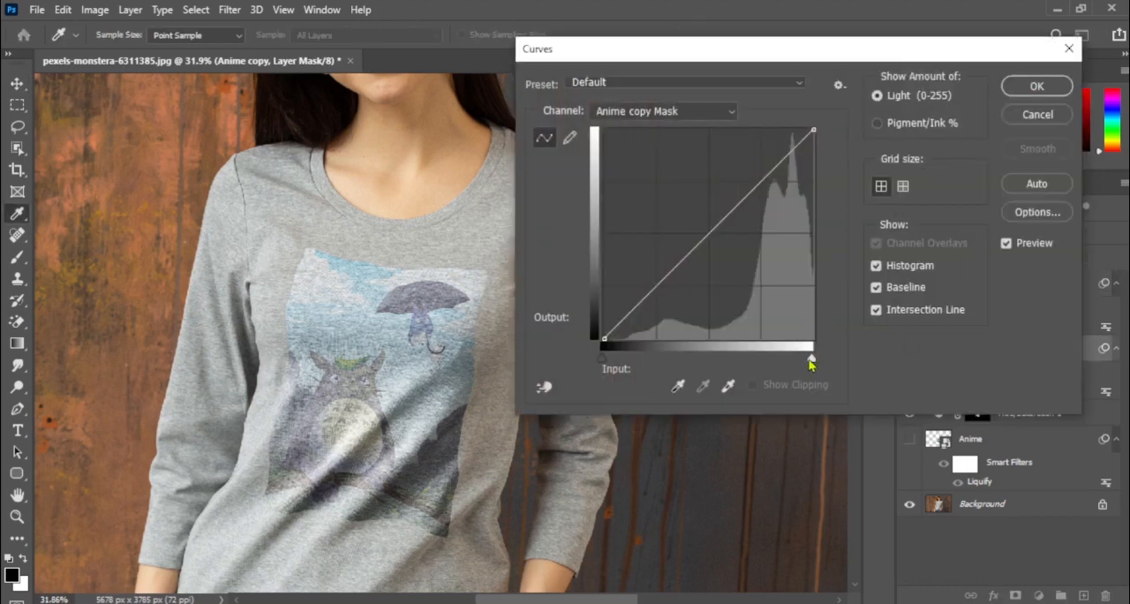
pyautogui.moveTo(811, 361); pyautogui.dragTo(762, 363)
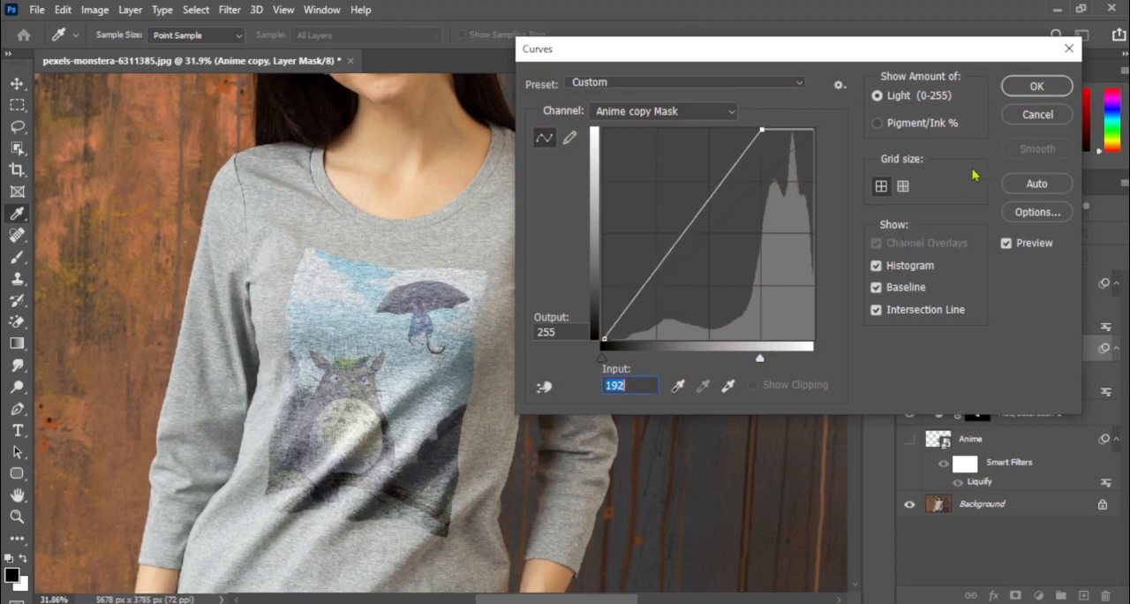
pyautogui.click(1027, 88)
# Duplicate the Multiply-blended Anime copy layer to strengthen the artwork's shadows.
pyautogui.click(990, 445)
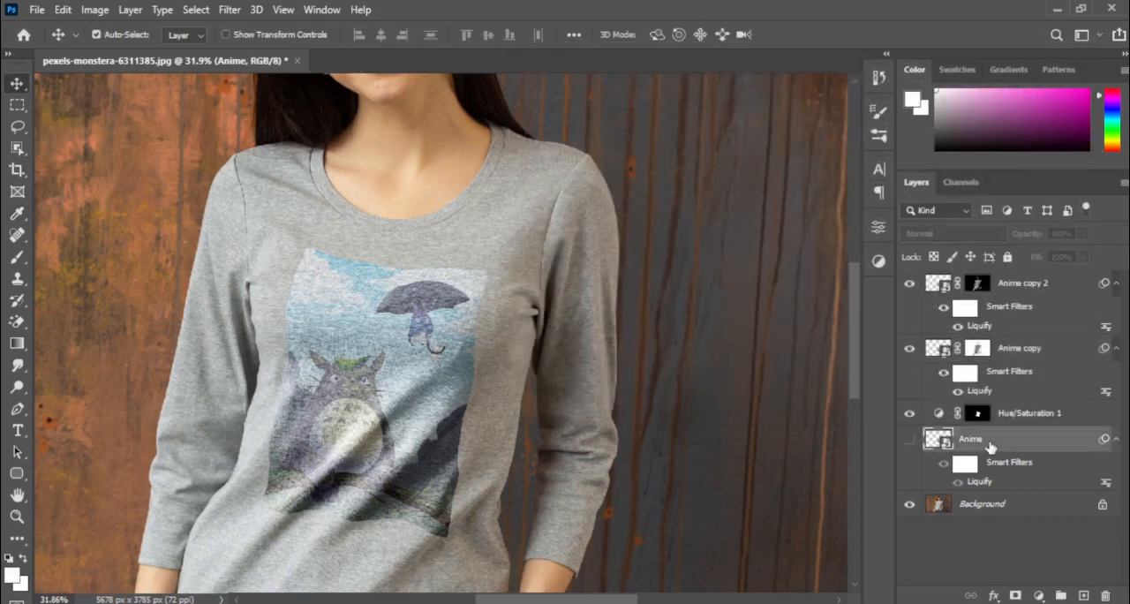
pyautogui.click(1004, 353)
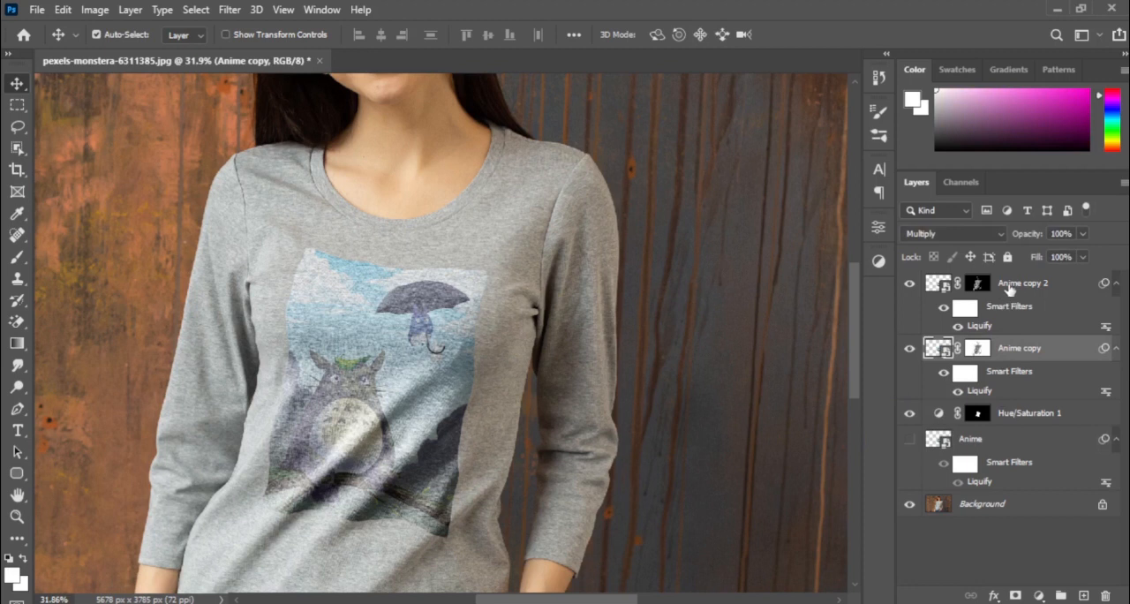
pyautogui.click(1010, 287)
pyautogui.click(1000, 353)
pyautogui.hotkey('ctrl', 'j')
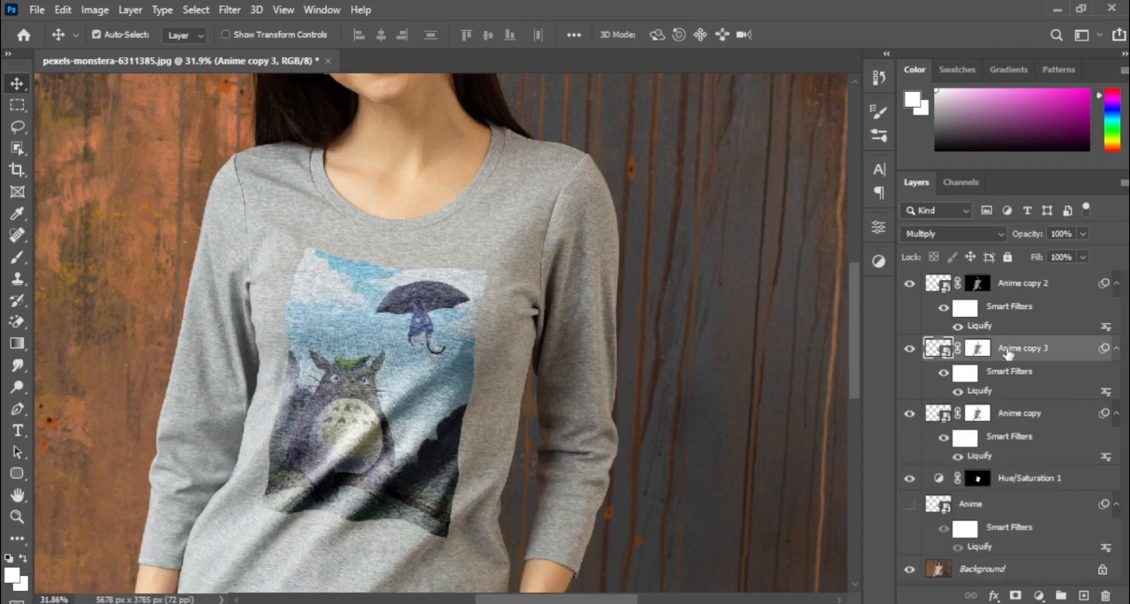
# Duplicate the Screen-blended Anime copy 2 layer and set the duplicate's opacity to 23%.
pyautogui.click(1016, 287)
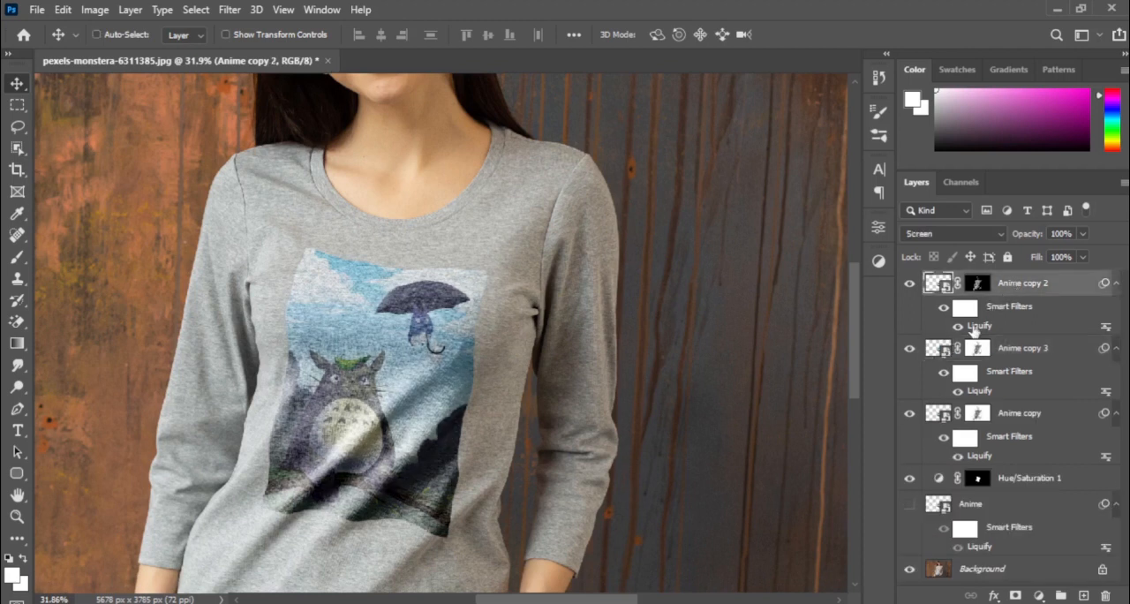
pyautogui.hotkey('ctrl', 'j')
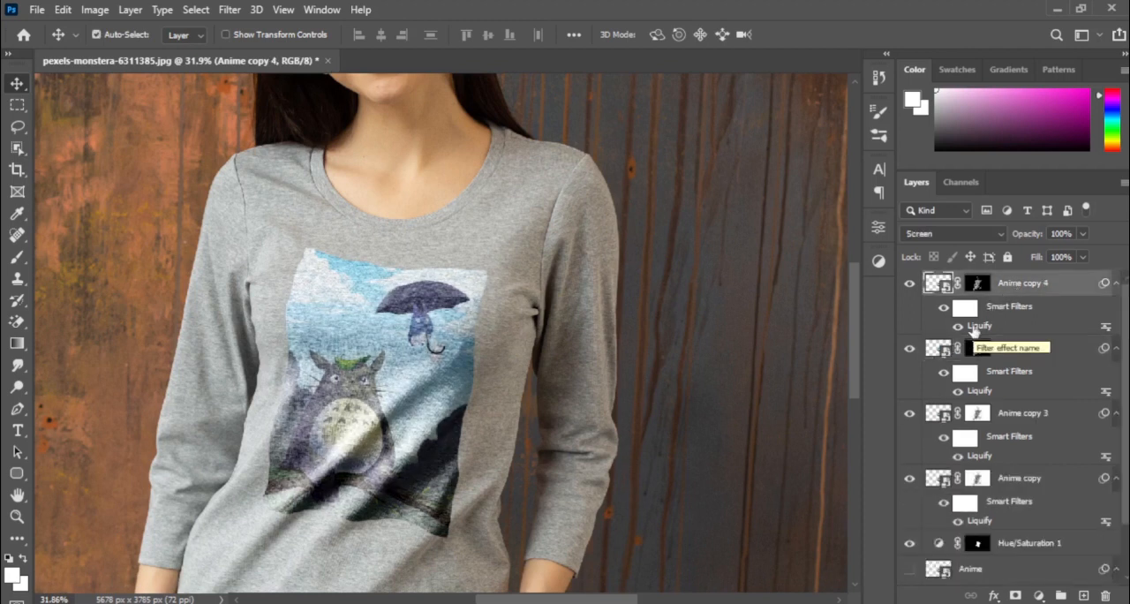
pyautogui.moveTo(1035, 238); pyautogui.dragTo(1012, 240)
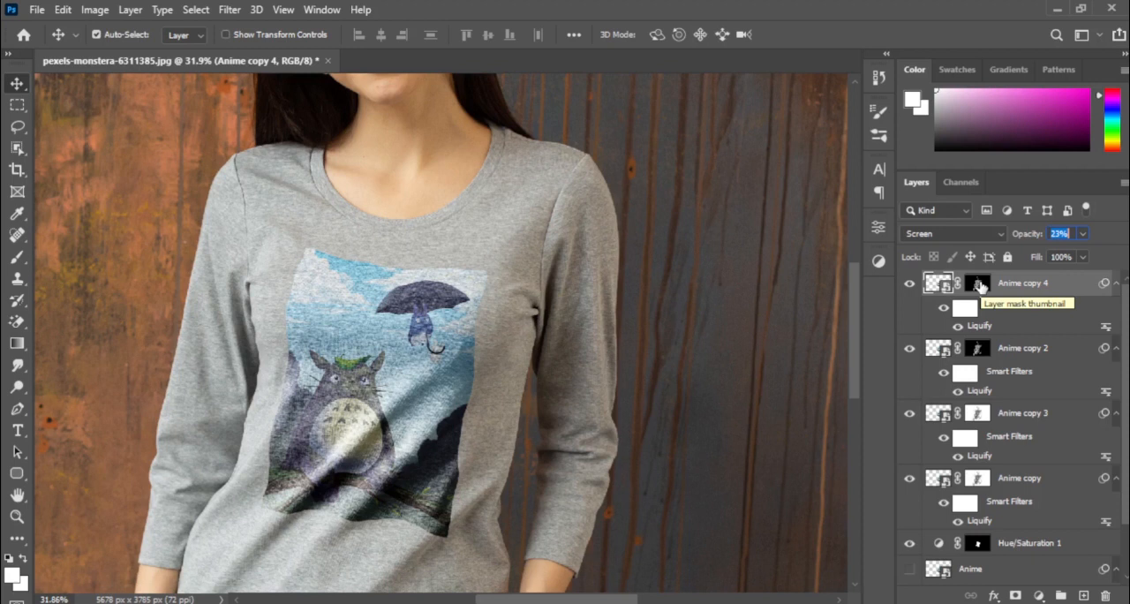
# Brighten the Anime copy mask further with Curves, using white input 167.
pyautogui.scroll(-1, 986, 486)
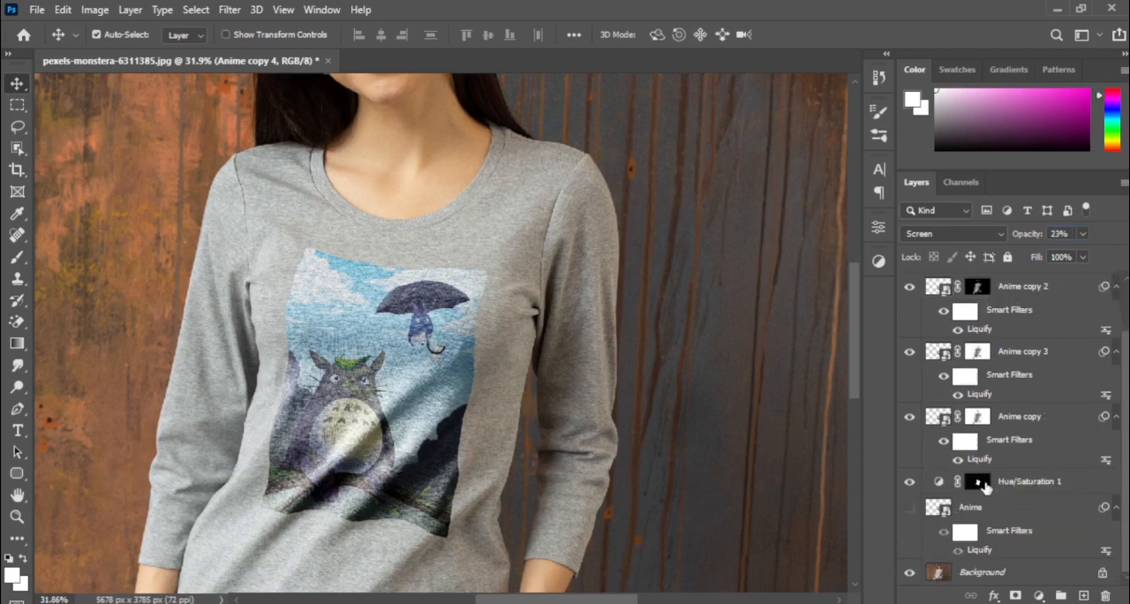
pyautogui.scroll(1, 952, 511)
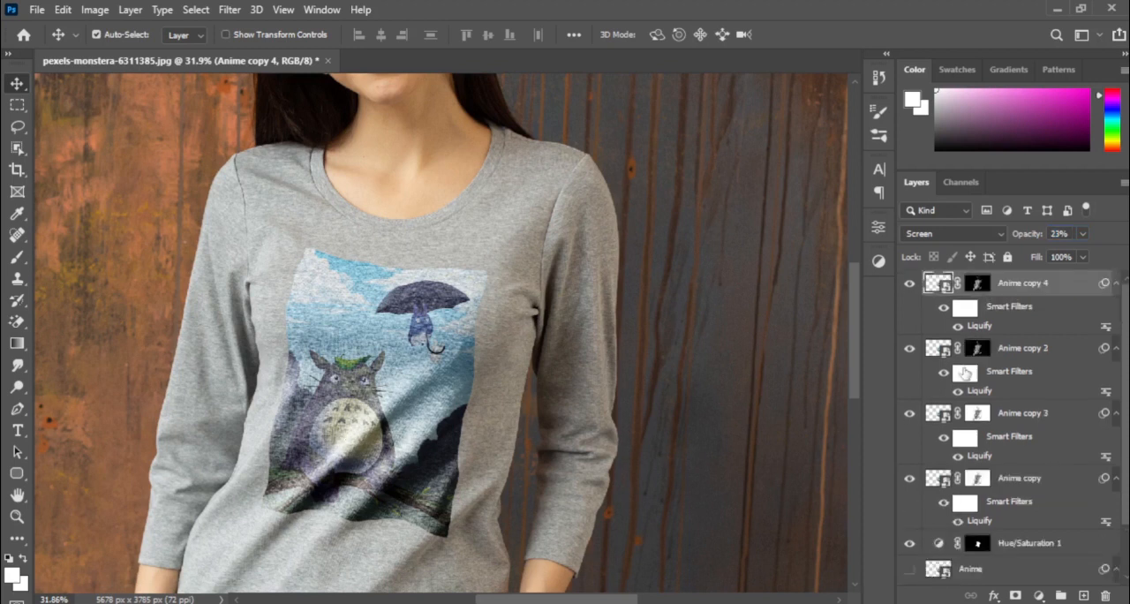
pyautogui.click(977, 480)
pyautogui.hotkey('ctrl', 'm')
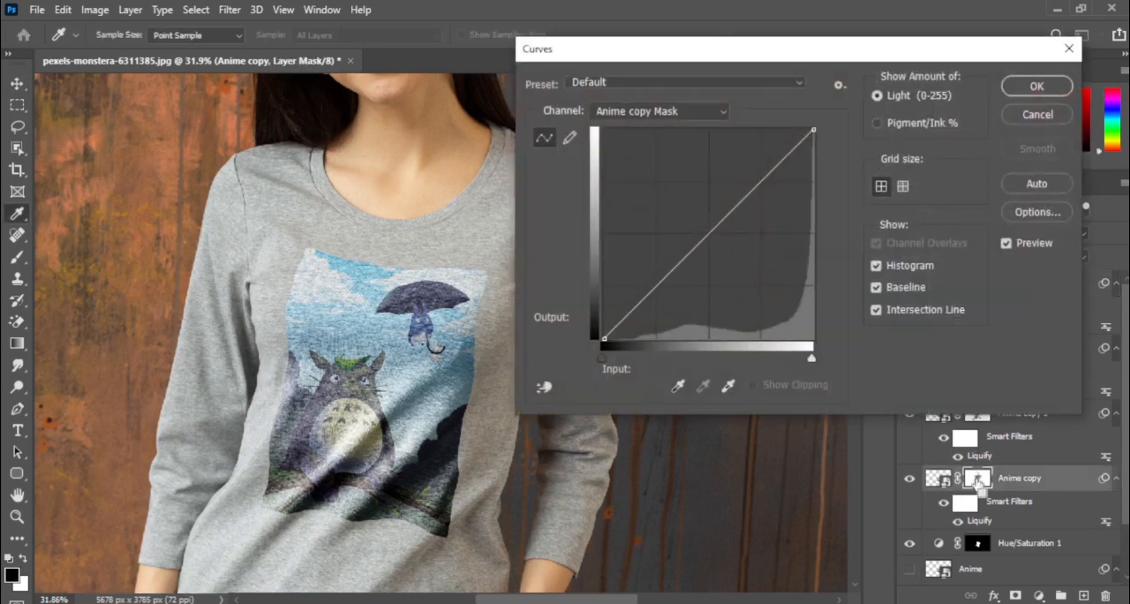
pyautogui.moveTo(604, 360)
pyautogui.mouseDown()
pyautogui.moveTo(678, 362)
pyautogui.moveTo(598, 351)
pyautogui.mouseUp()
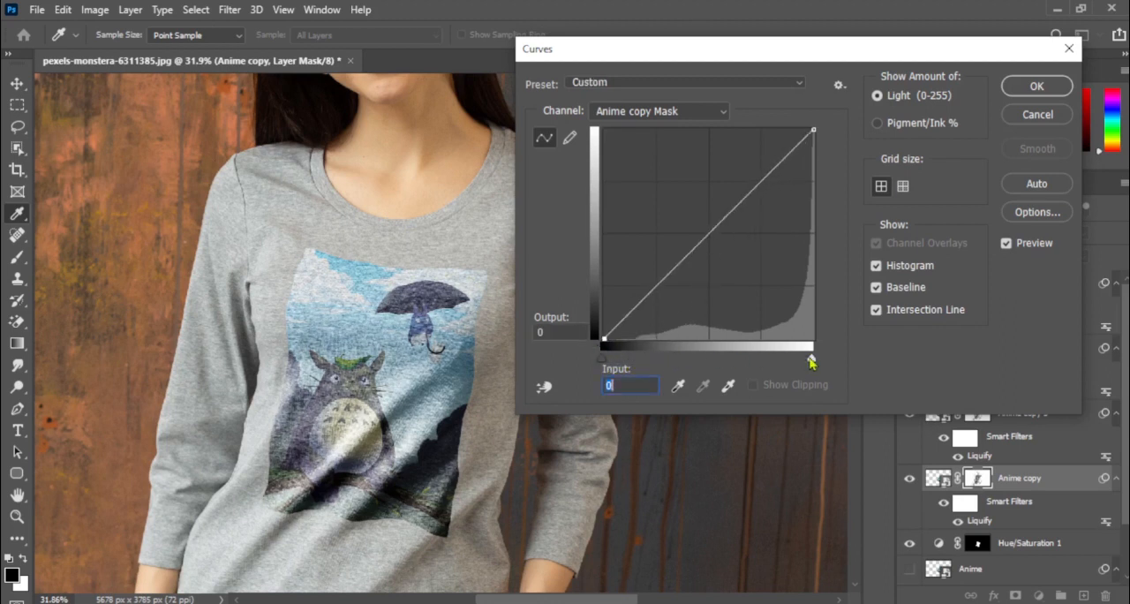
pyautogui.moveTo(811, 360); pyautogui.dragTo(741, 365)
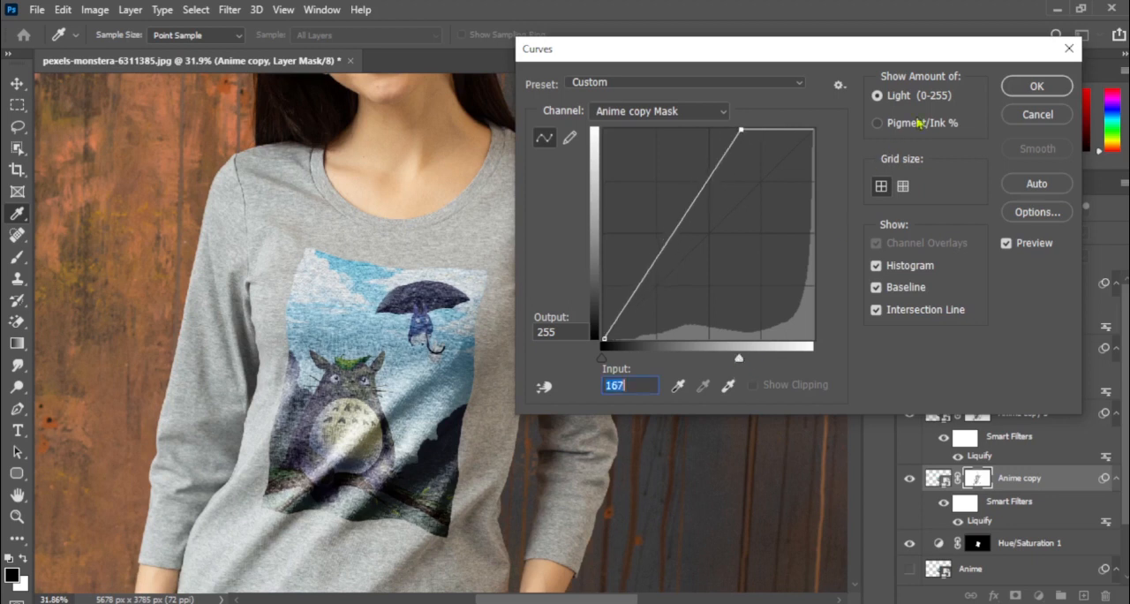
pyautogui.click(1013, 94)
# Load the Anime copy 4 artwork's outline as a selection and add a Hue/Saturation adjustment layer above it with saturation +30.
pyautogui.click(977, 284)
pyautogui.keyDown('ctrl'); pyautogui.click(938, 283); pyautogui.keyUp('ctrl')
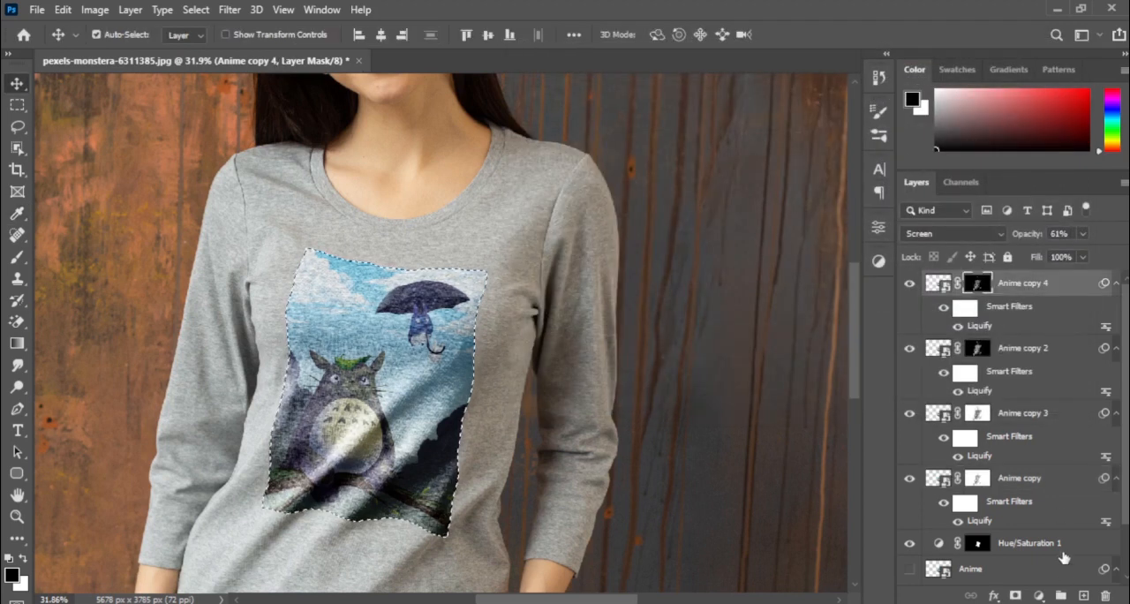
pyautogui.click(1040, 596)
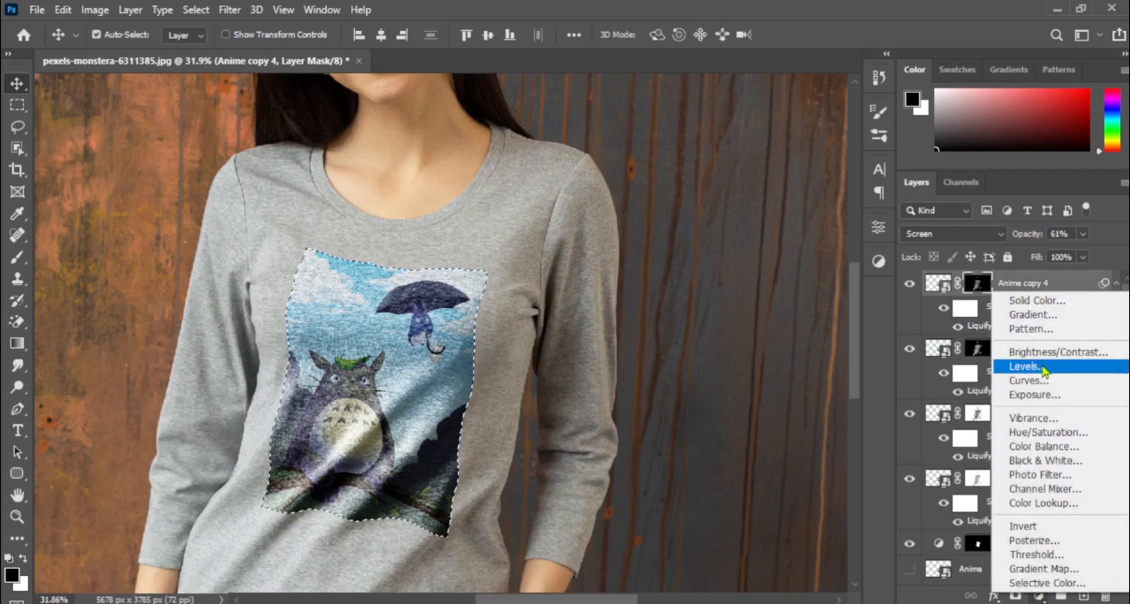
pyautogui.click(1048, 432)
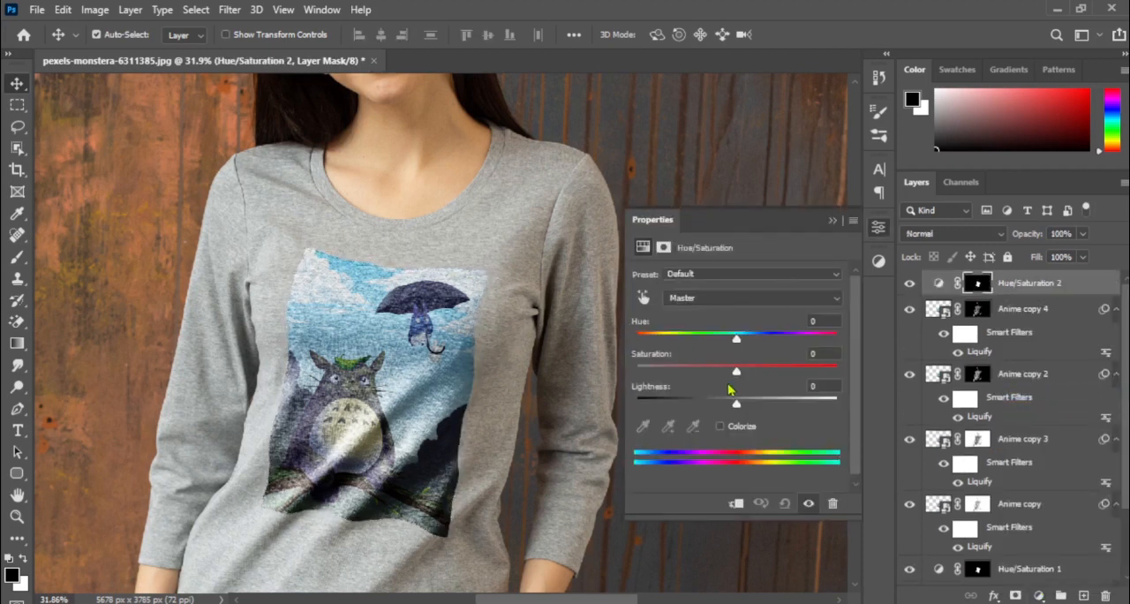
pyautogui.moveTo(738, 377); pyautogui.dragTo(766, 376)
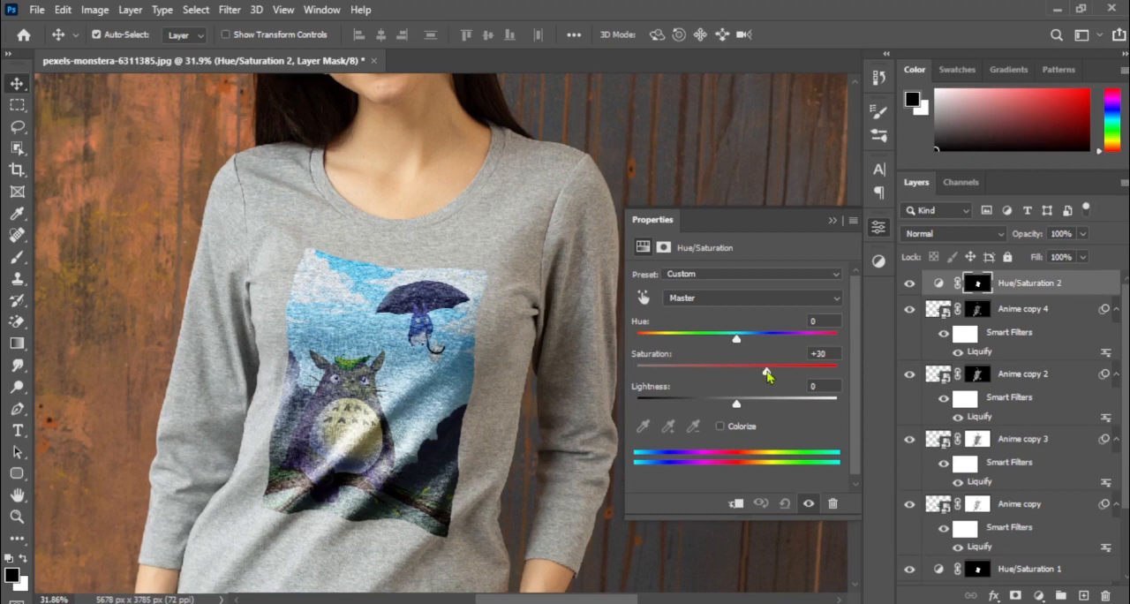